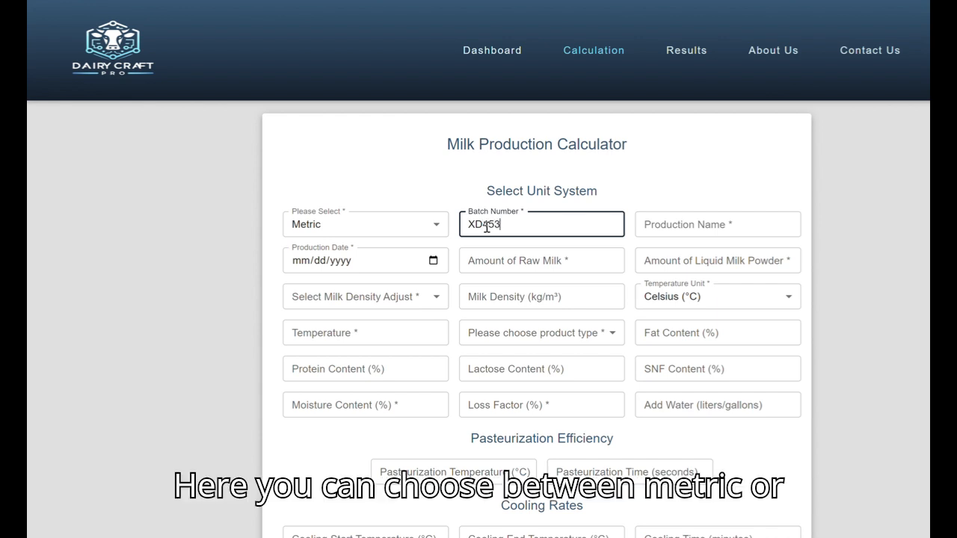
Name the production Cheddar Cheese and set its production date to 10/28/2024.
click(698, 230)
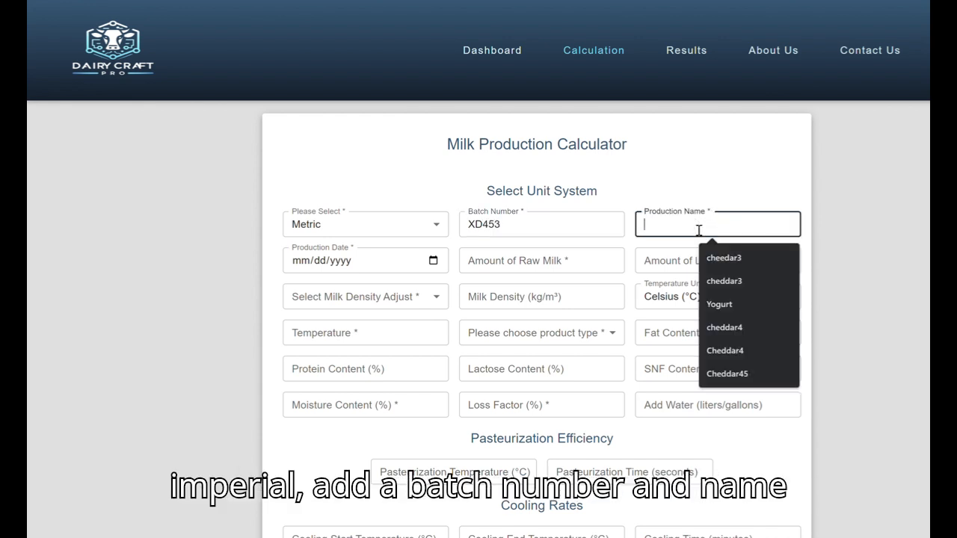
text(Chedd)
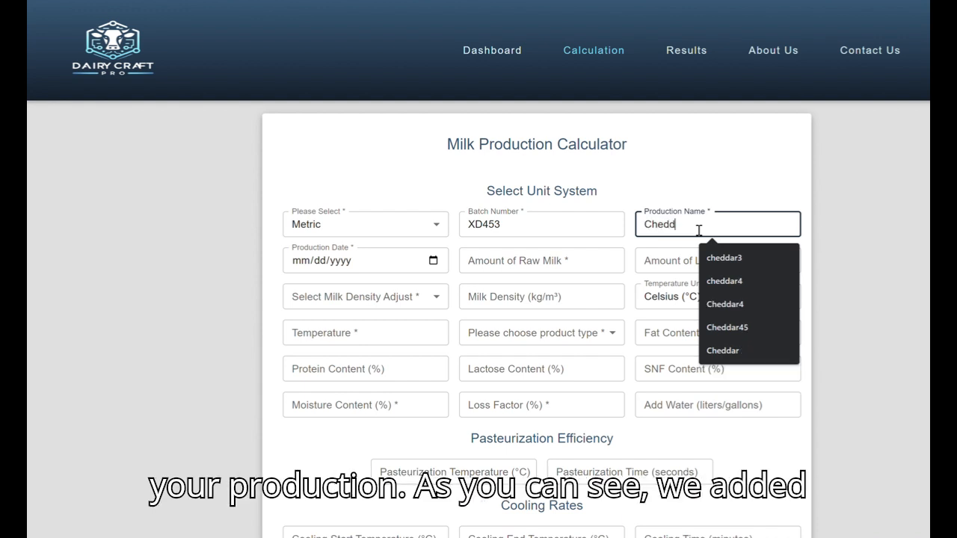
text(ar Cheese)
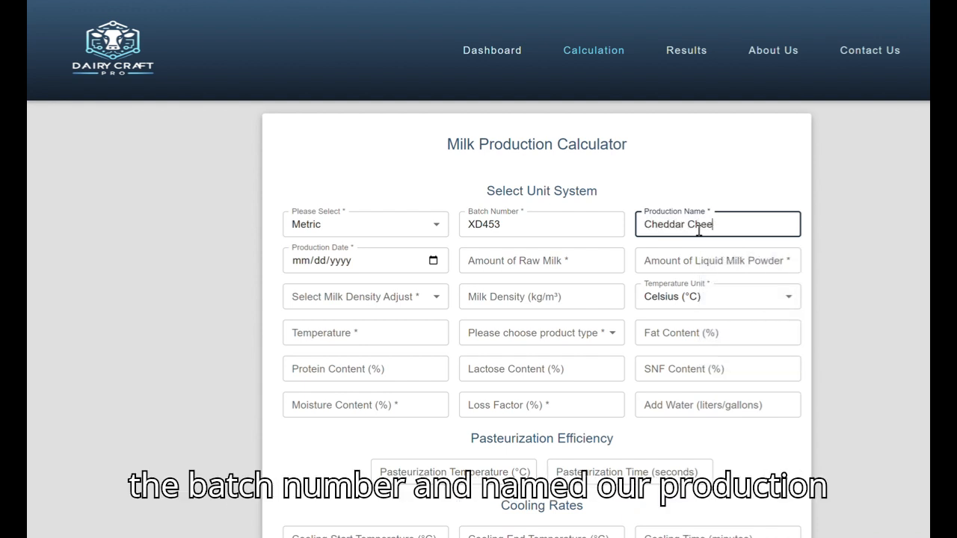
click(433, 261)
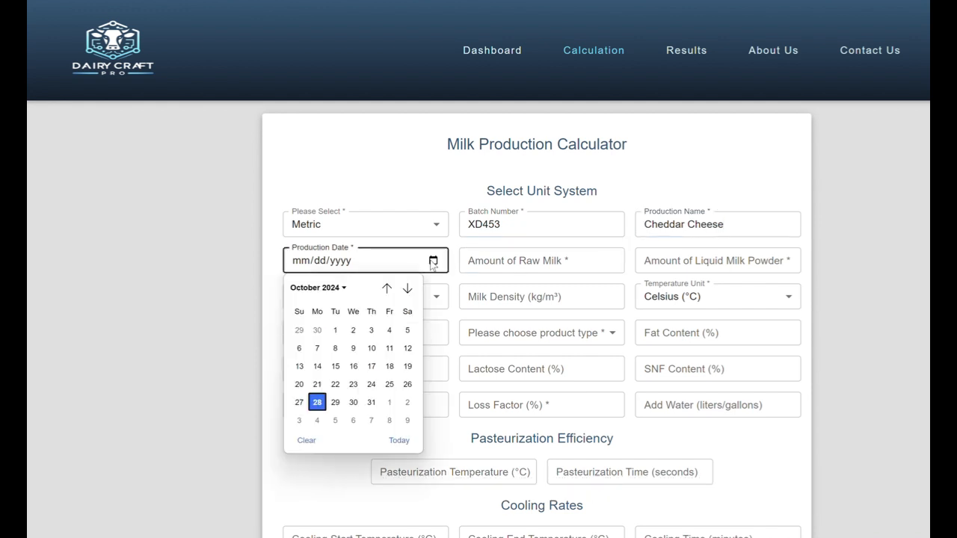
click(320, 403)
Set the amount of raw milk to 100 and the amount of liquid milk powder to 50.
click(546, 263)
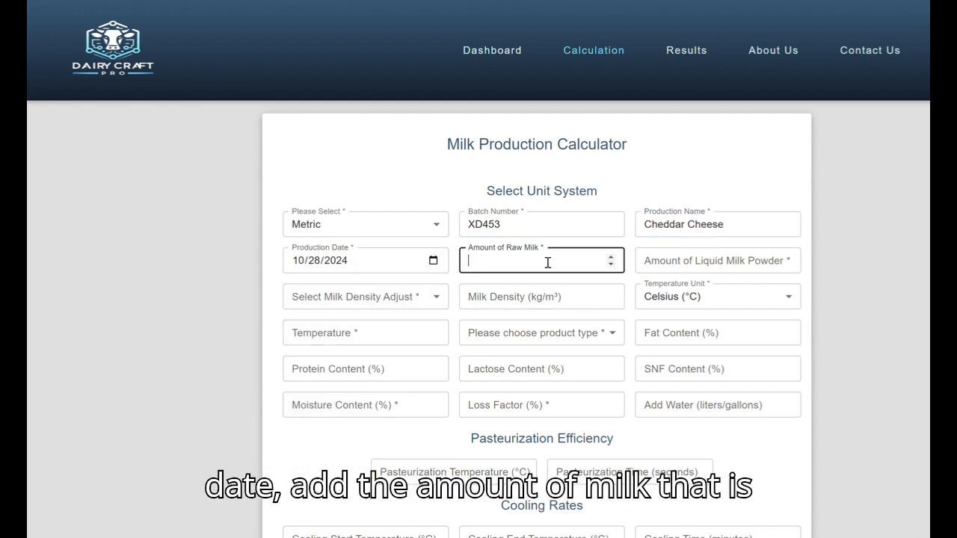
text(100)
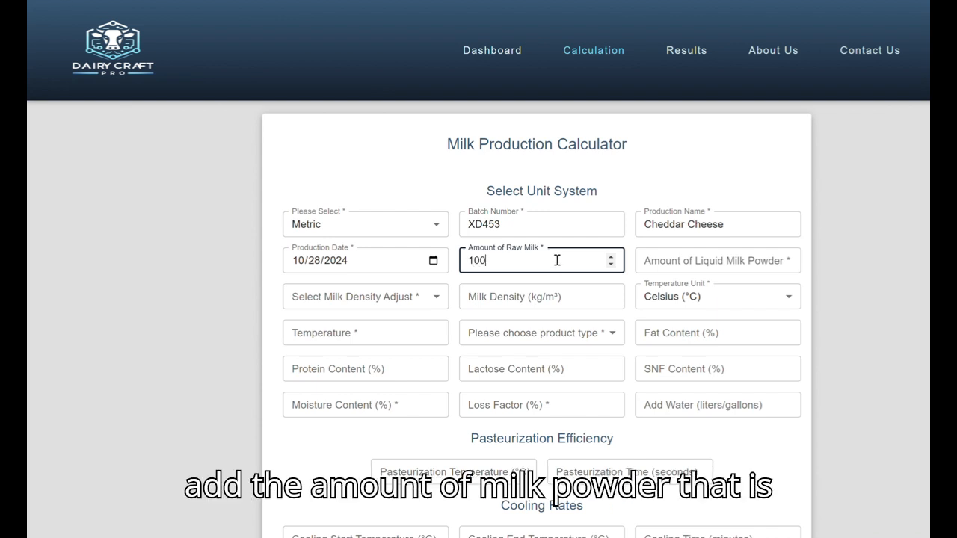
click(698, 260)
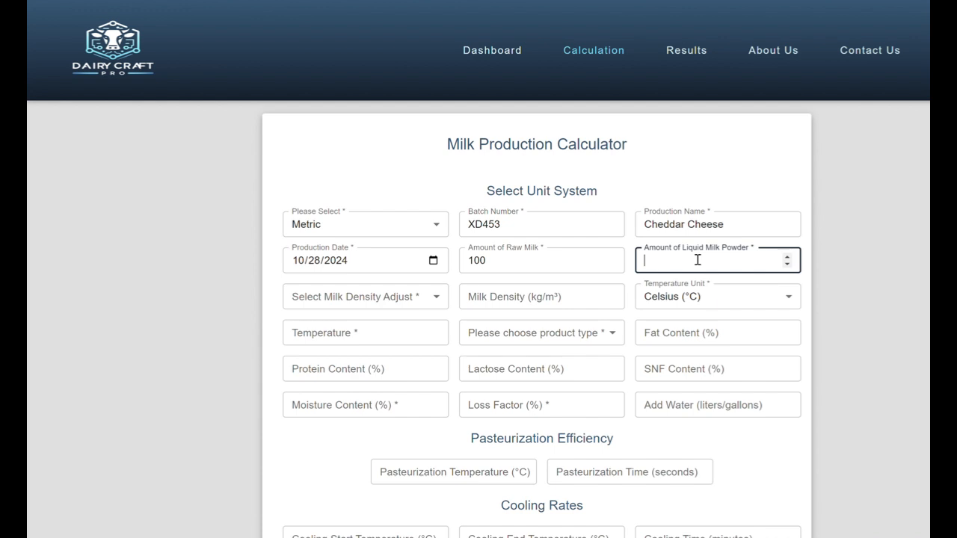
text(50)
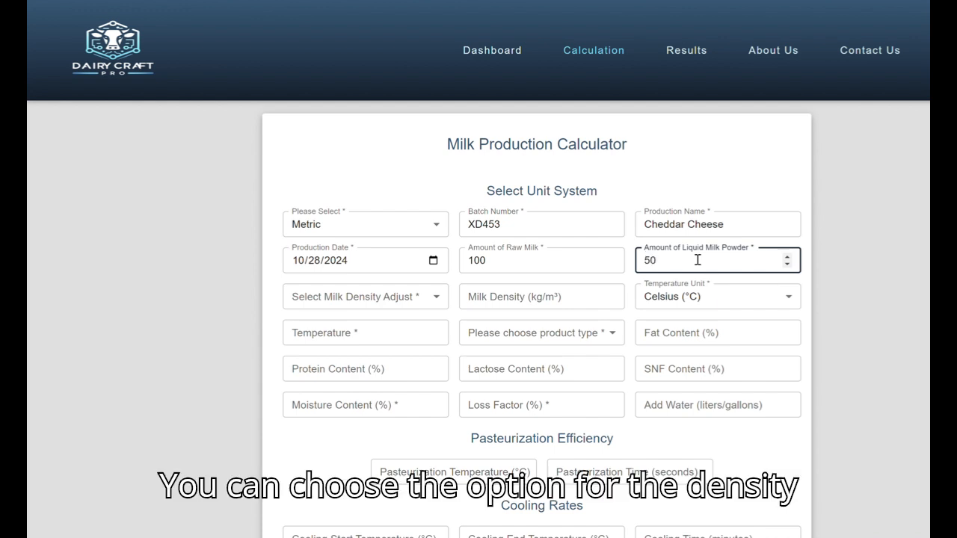
Choose to adjust the milk density for temperature and enter a milk density of 1.025 kg/m³.
click(439, 301)
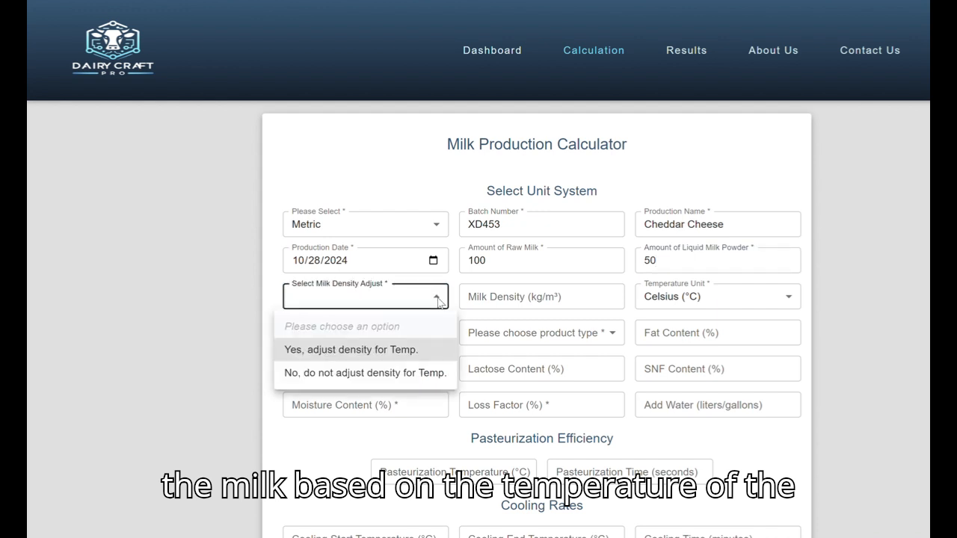
click(378, 349)
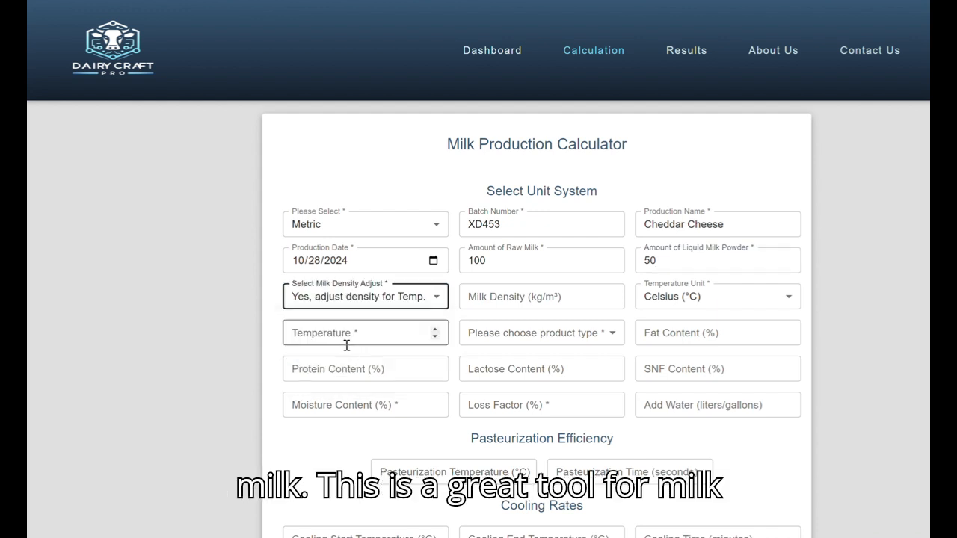
click(514, 299)
text(1.0)
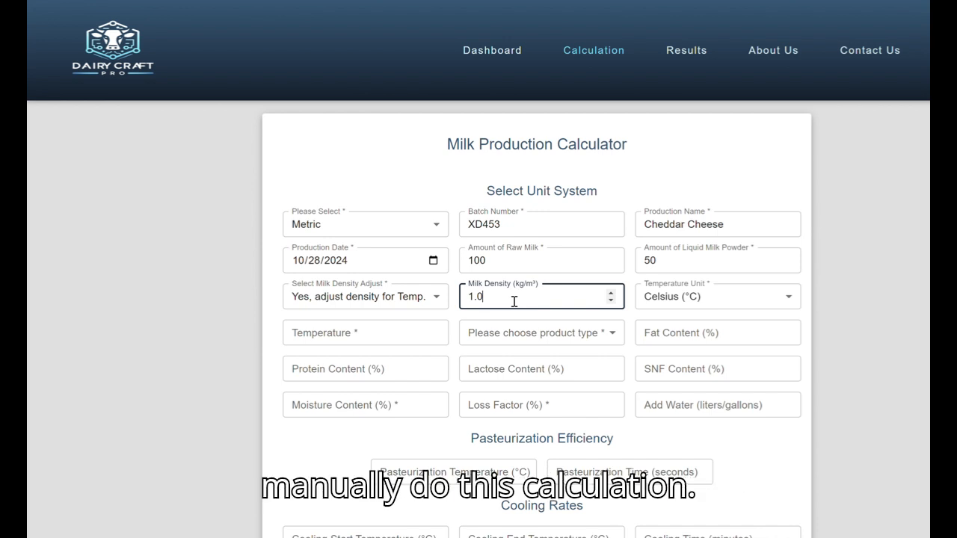
text(25)
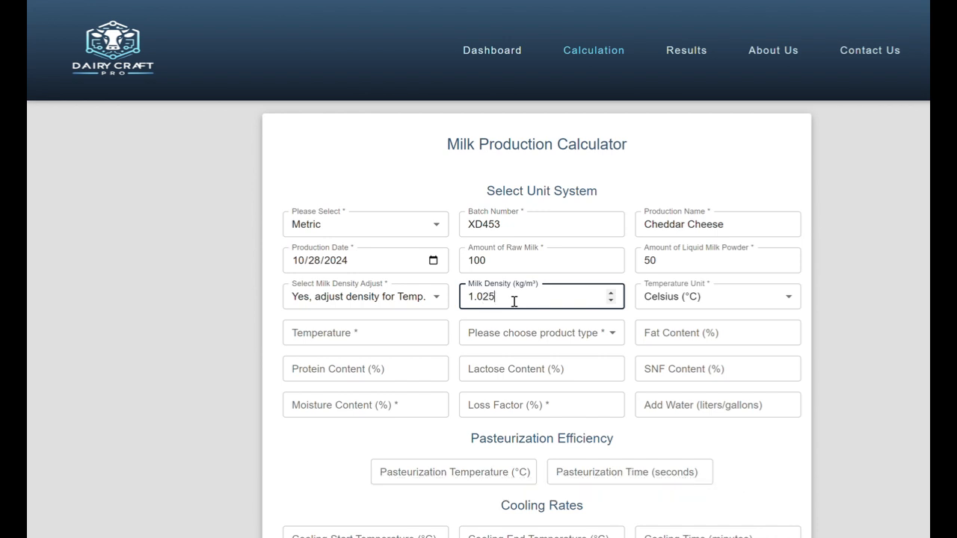
Switch the temperature unit to Fahrenheit (°F) and back to Celsius (°C).
click(780, 305)
click(738, 349)
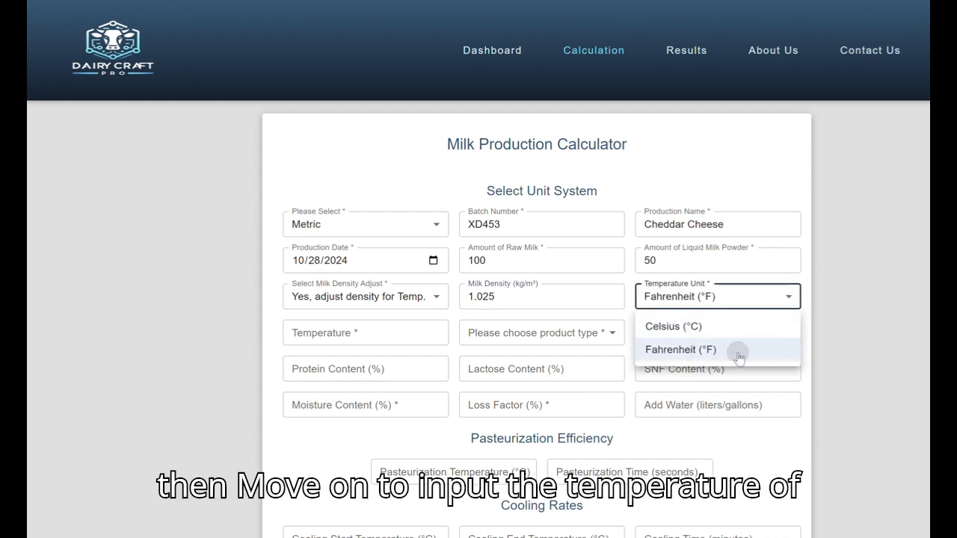
click(744, 307)
click(692, 326)
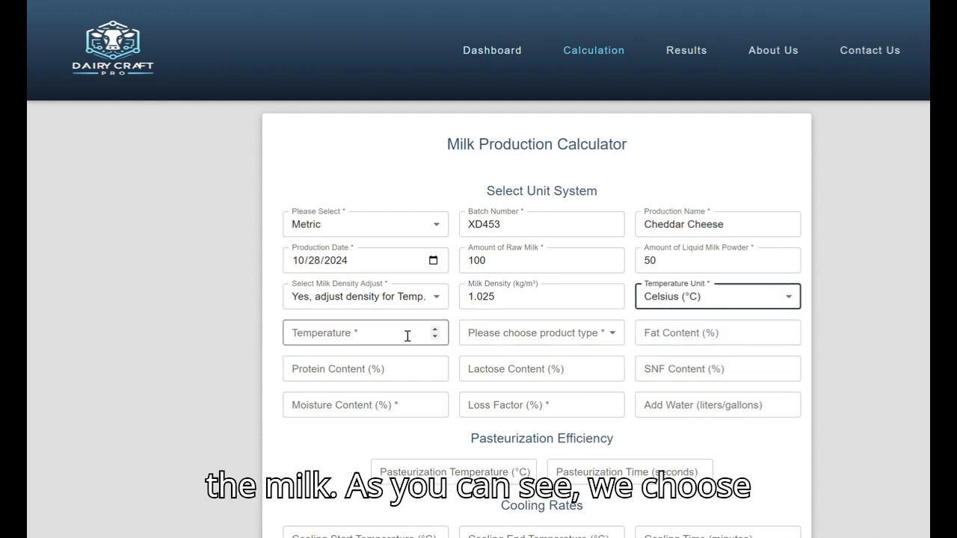
Set the milk temperature to 33 and choose Cheese as the product type.
click(385, 329)
text(33)
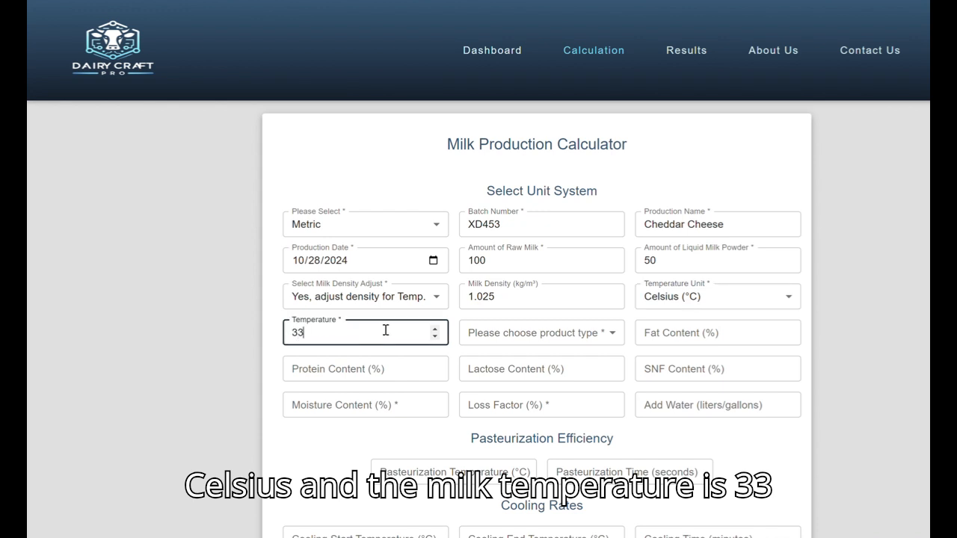
click(613, 331)
click(501, 383)
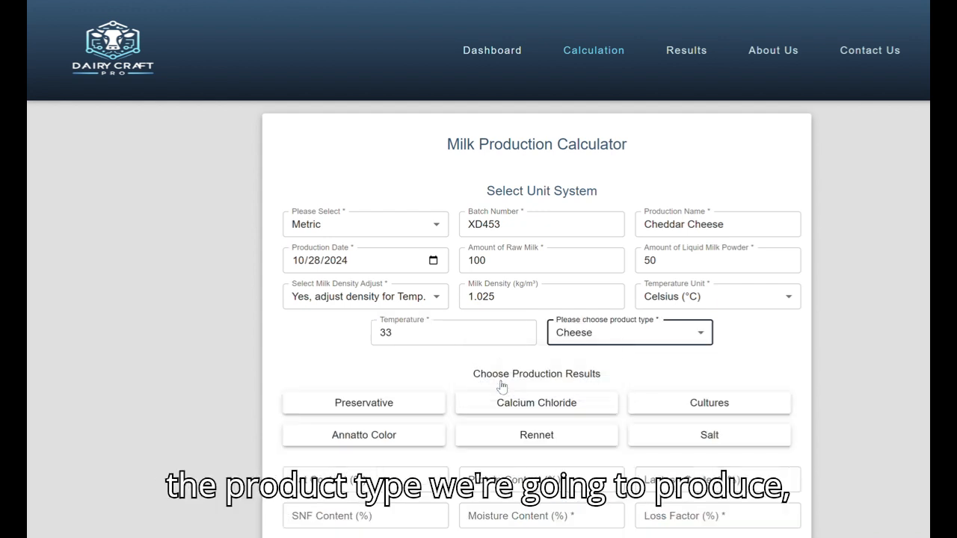
Select Preservative, Calcium Chloride, Cultures, Annatto Color, Rennet and Salt as the production results.
scroll(453, 385, down, 3)
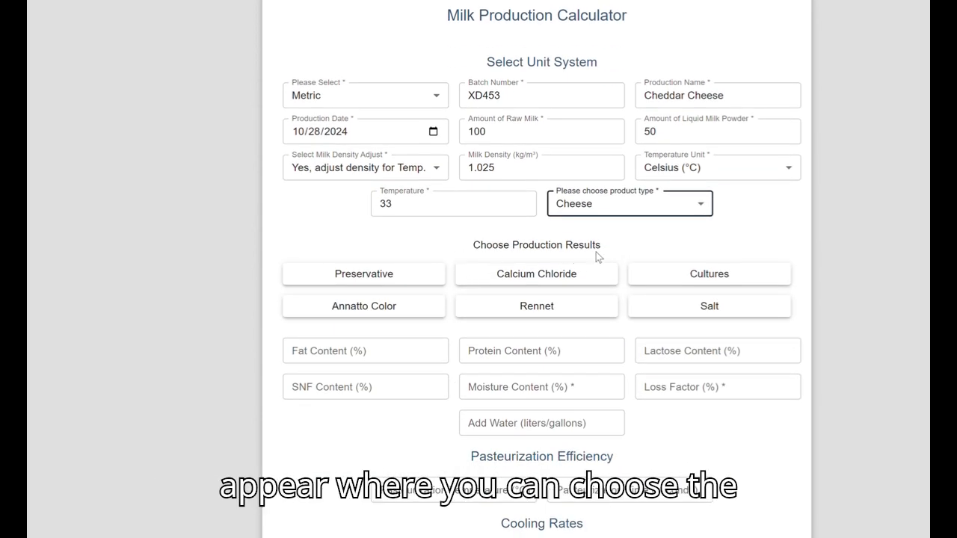
click(386, 276)
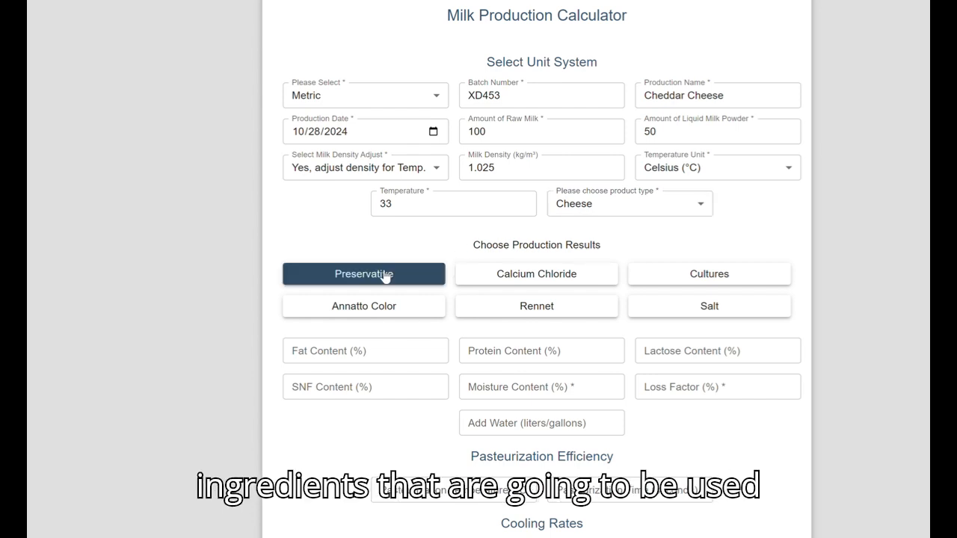
click(530, 278)
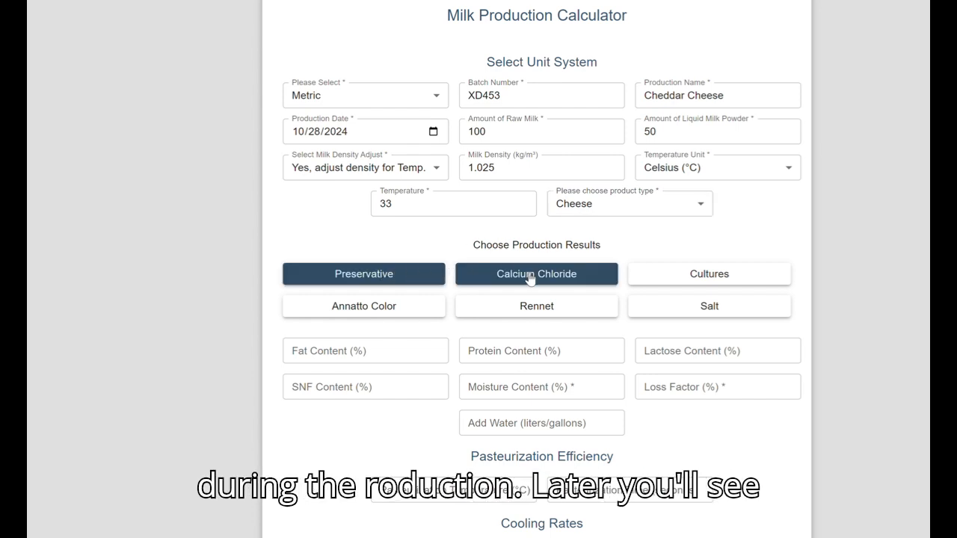
click(707, 272)
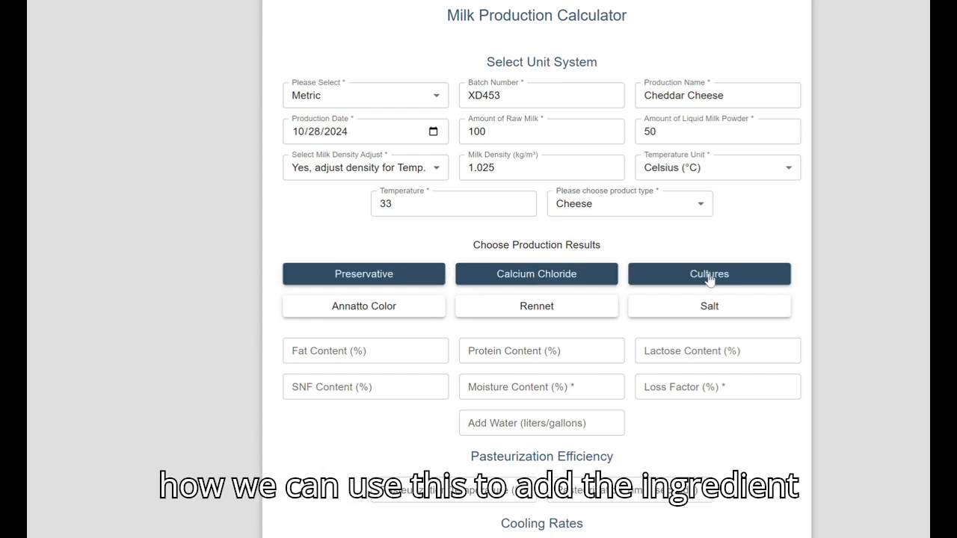
click(385, 307)
click(544, 313)
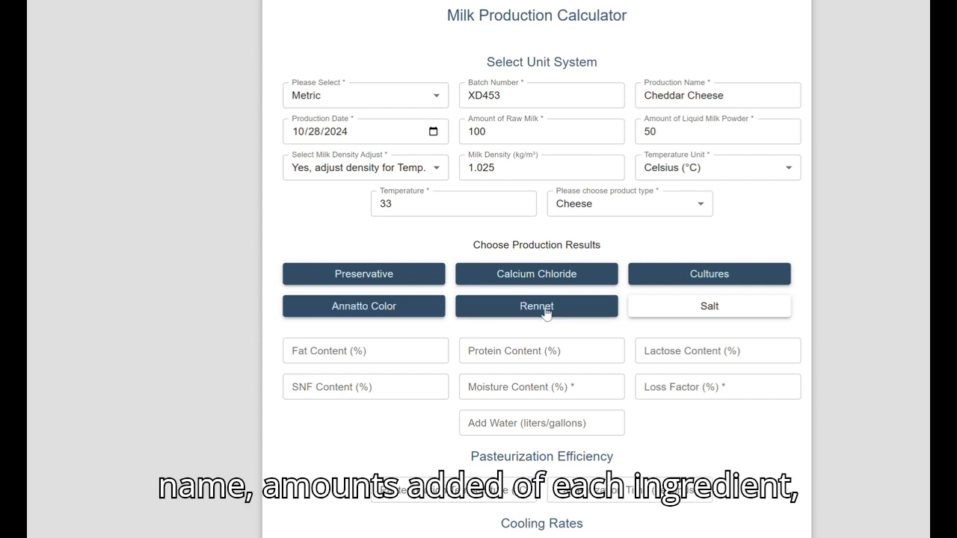
click(708, 313)
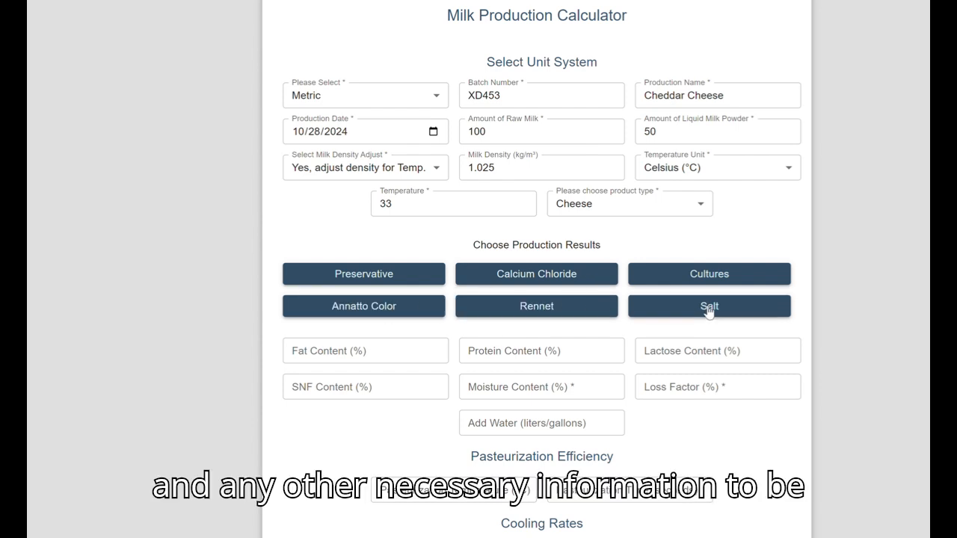
Enter a fat content of 3.67% and a protein content of 3.12%.
click(331, 347)
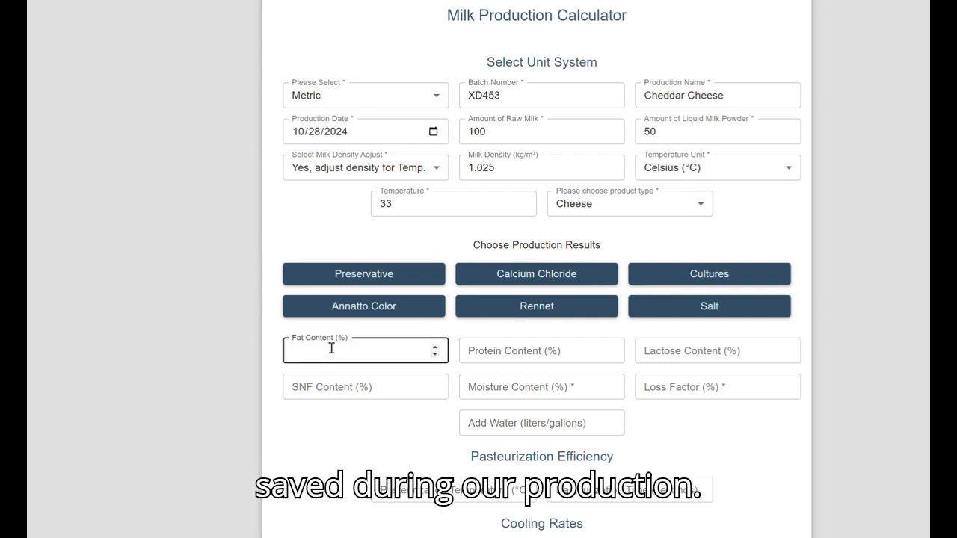
text(3.)
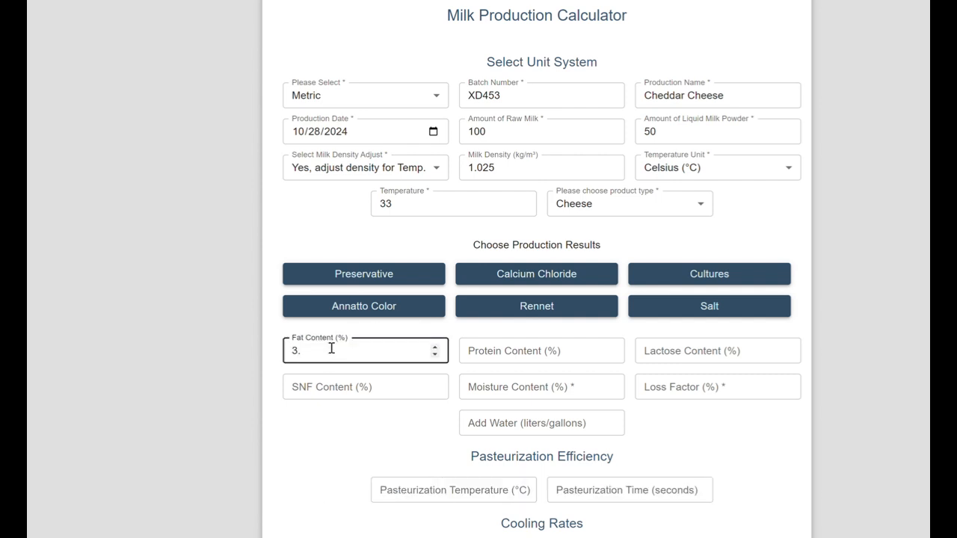
text(67)
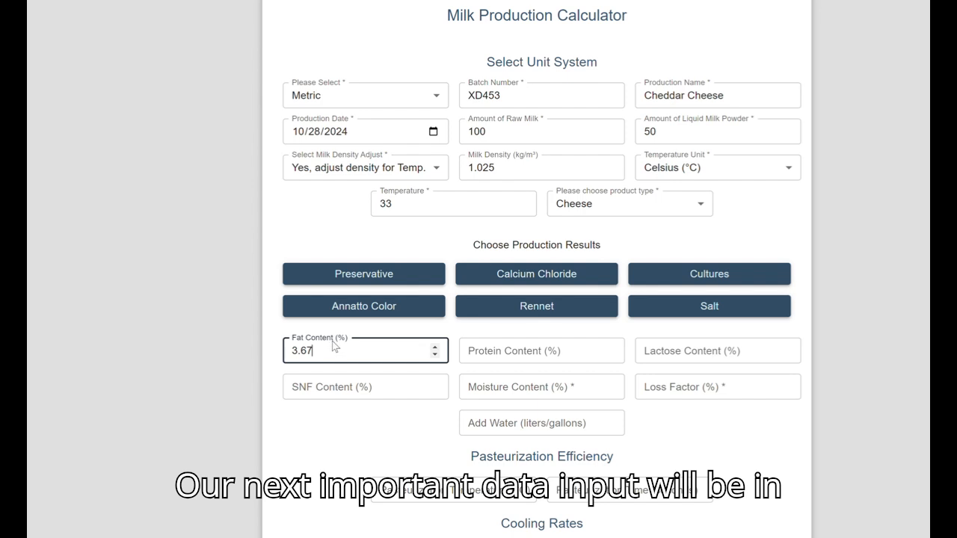
click(495, 348)
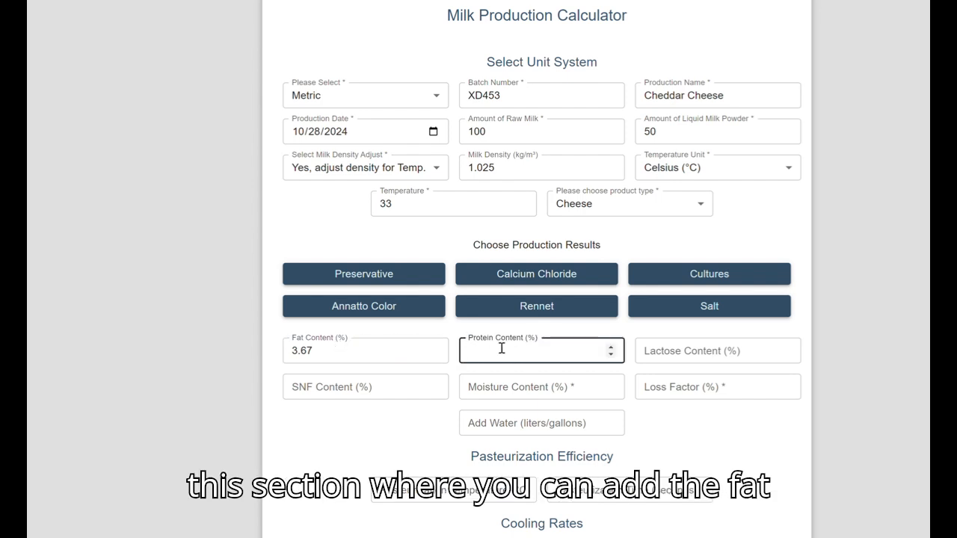
text(3.12)
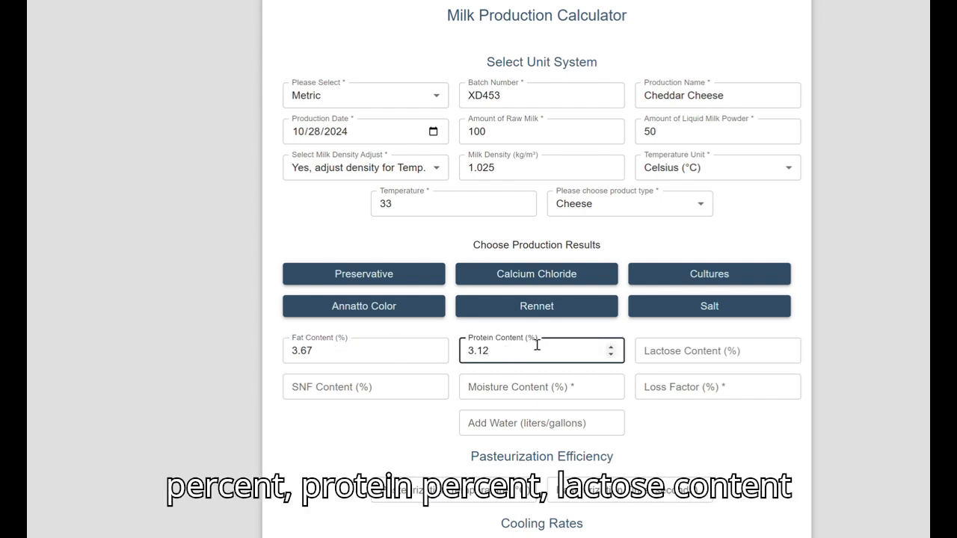
Enter a lactose content of 4.78% and an SNF content of 8.78%.
click(678, 351)
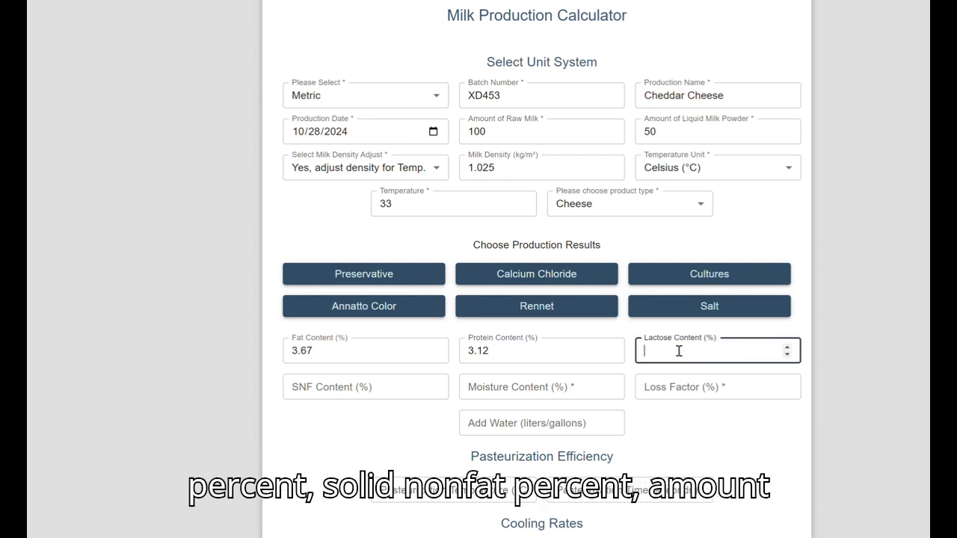
text(4.78)
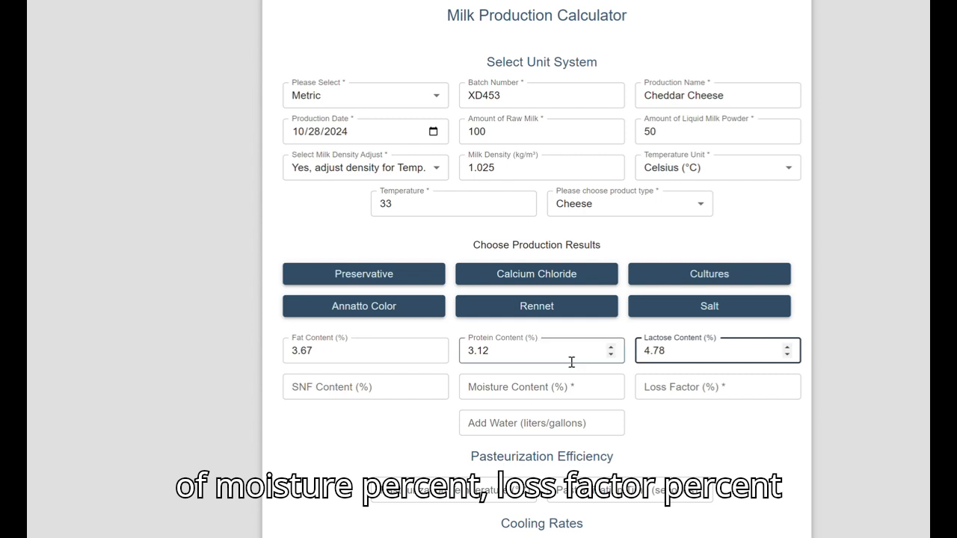
click(347, 382)
text(8)
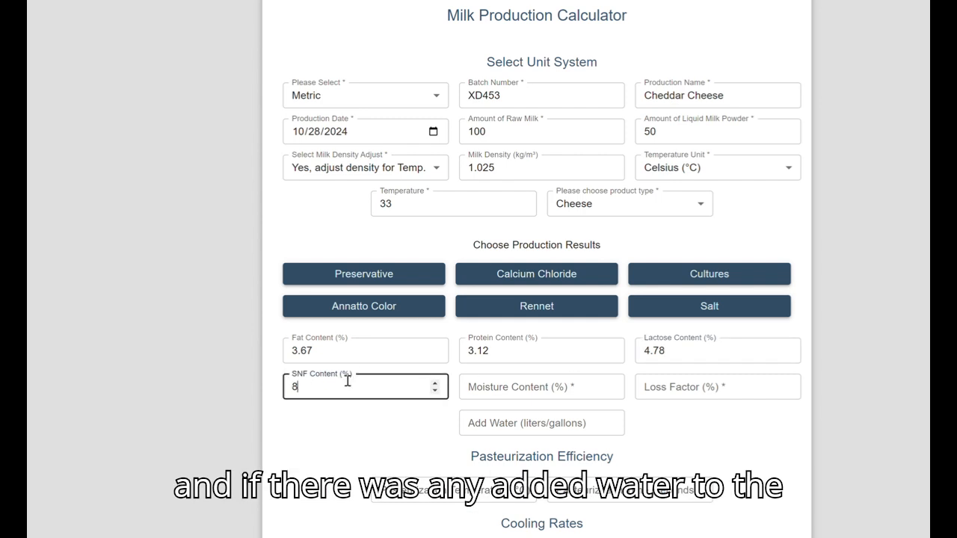
text(.78)
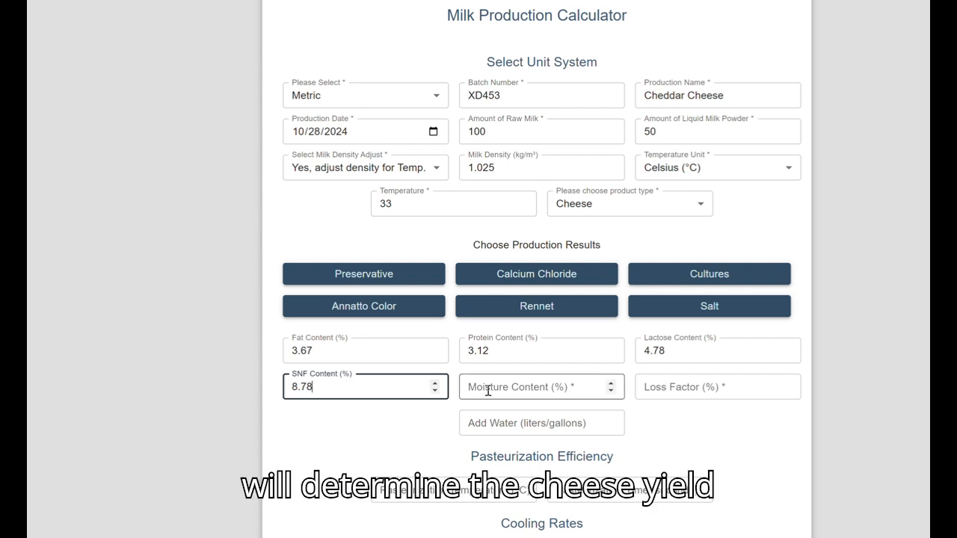
Set the moisture content to 45%, the loss factor to 1% and the added water to 10.
click(533, 393)
text(45)
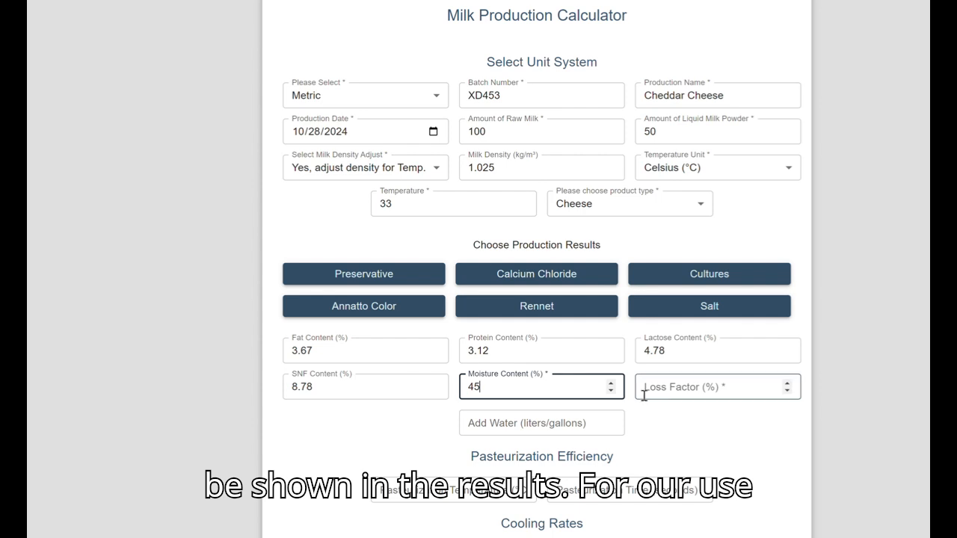
click(714, 387)
text(1)
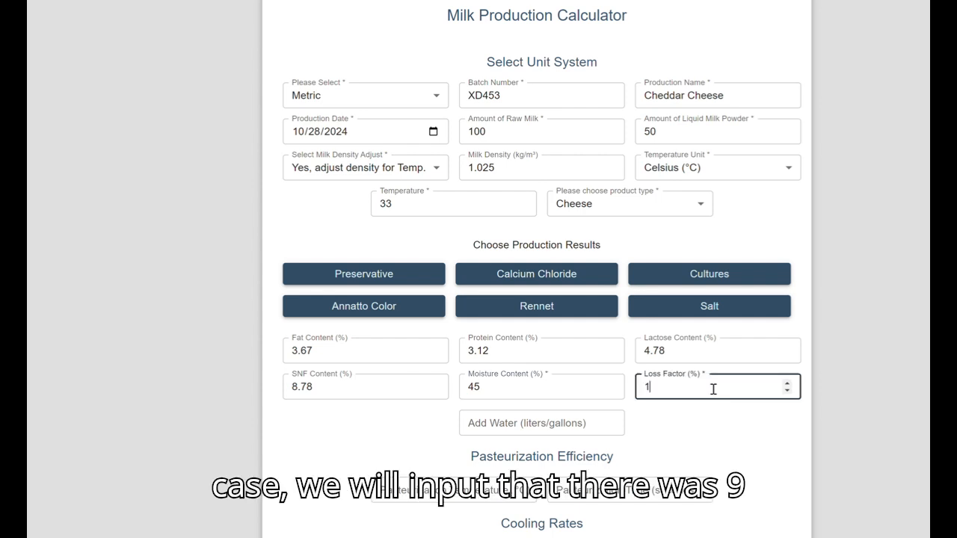
click(539, 425)
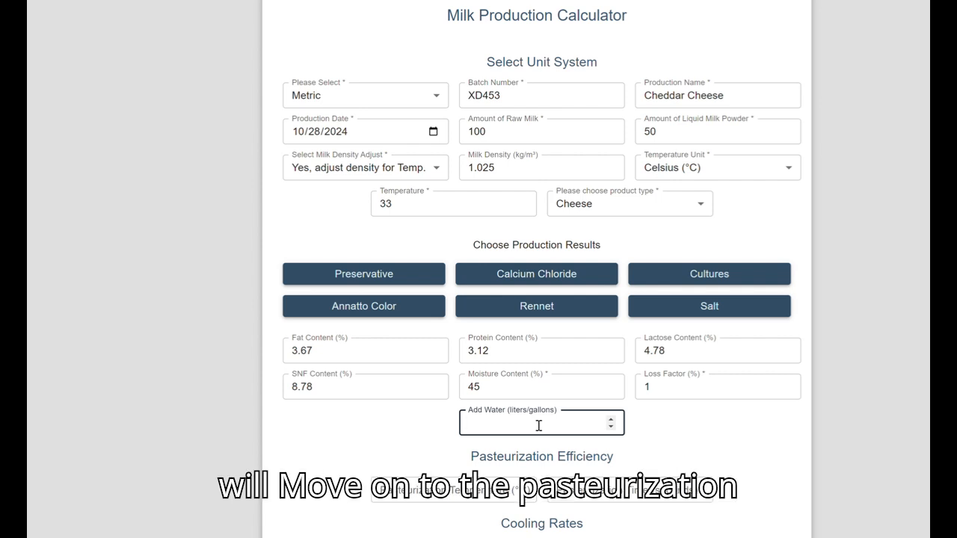
text(10)
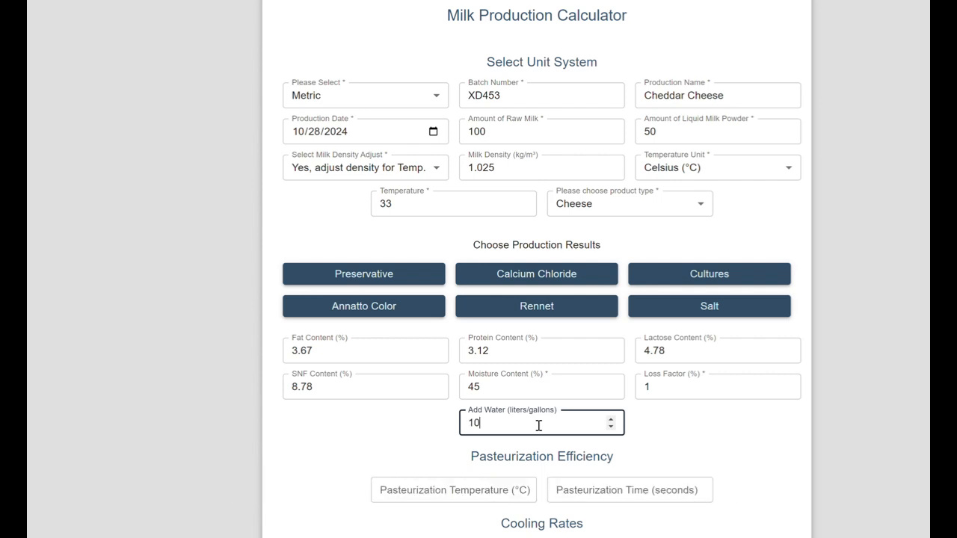
Lower the added water to 9, and set the pasteurization temperature to 75 °C and the pasteurization time to 15 seconds.
key(Down)
scroll(538, 425, down, 3)
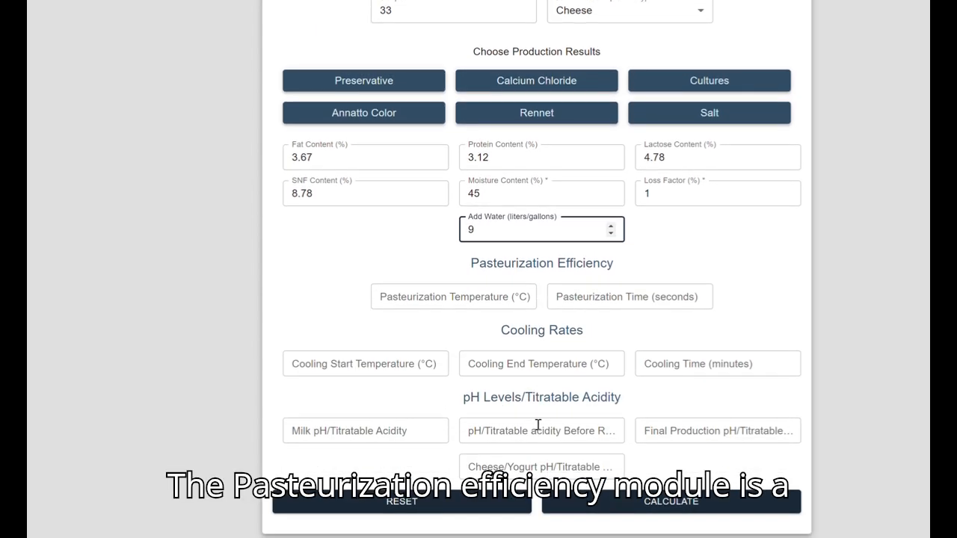
click(475, 296)
text(75)
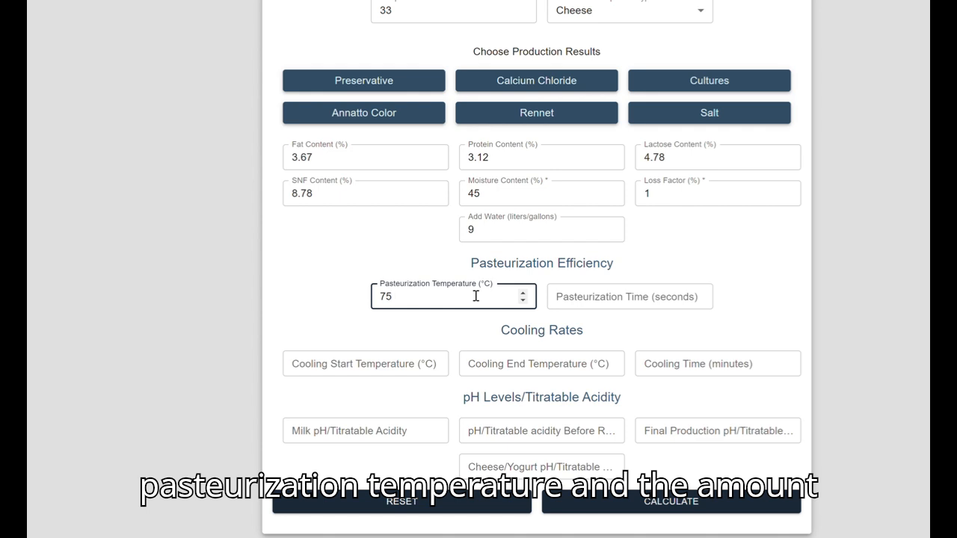
click(625, 296)
text(15)
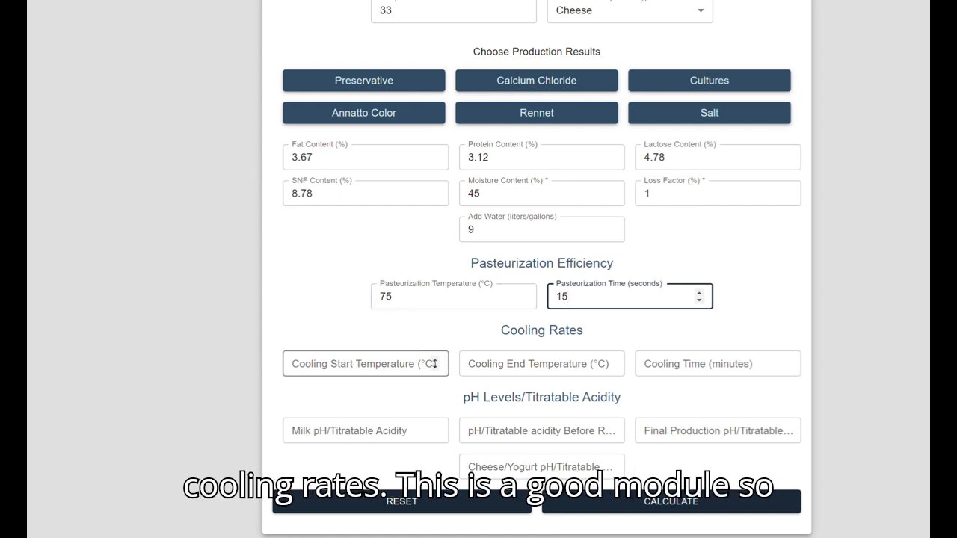
Set the cooling start temperature to 75 °C, the end temperature to 33 °C and the cooling time to 34 minutes.
click(354, 360)
text(75)
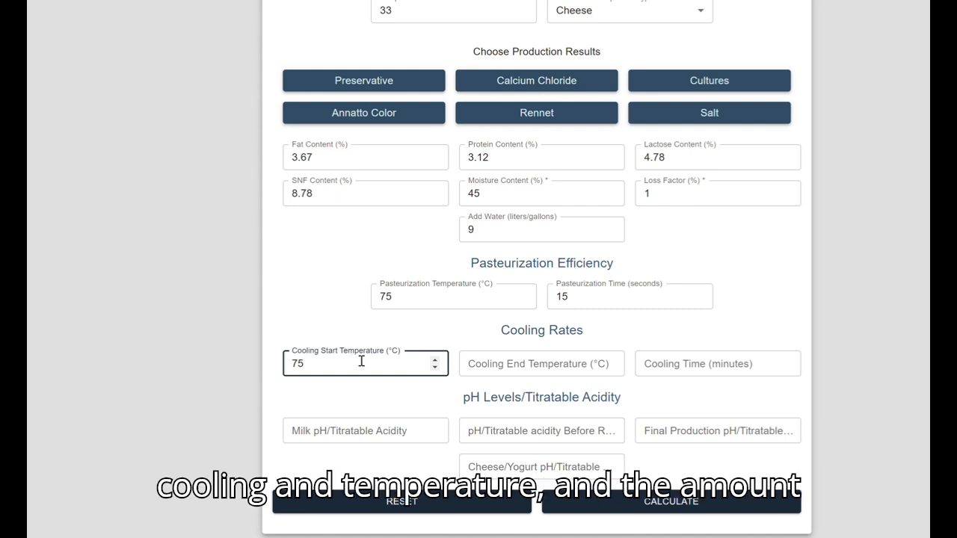
click(540, 365)
text(33)
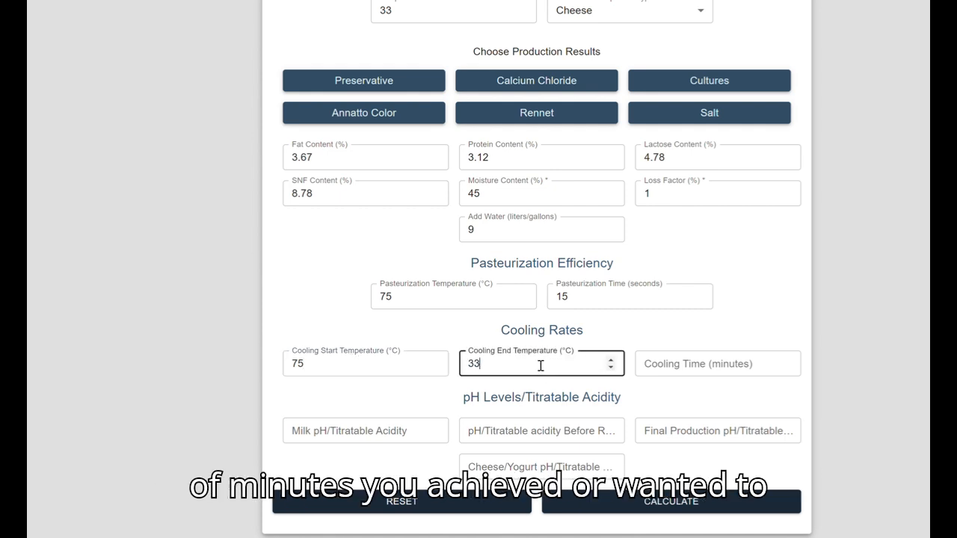
click(698, 363)
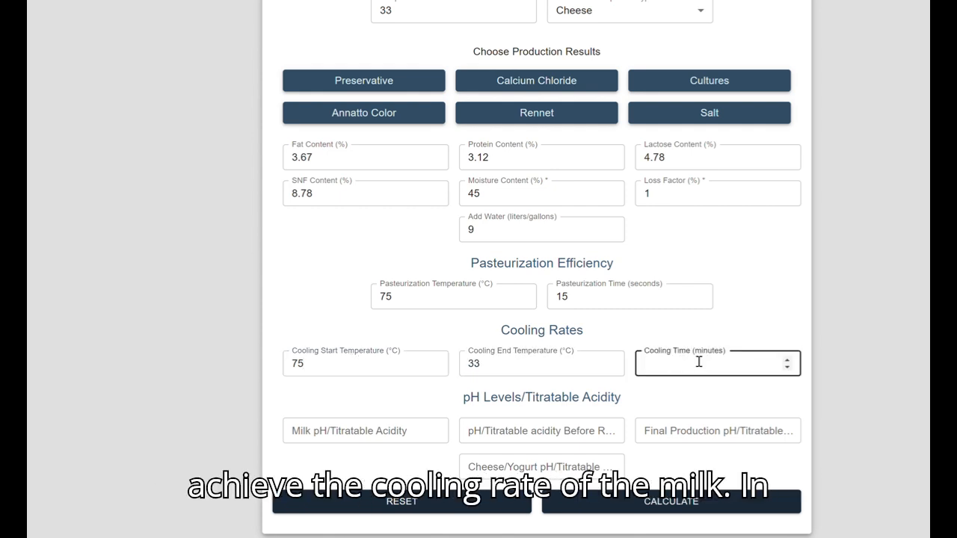
text(34)
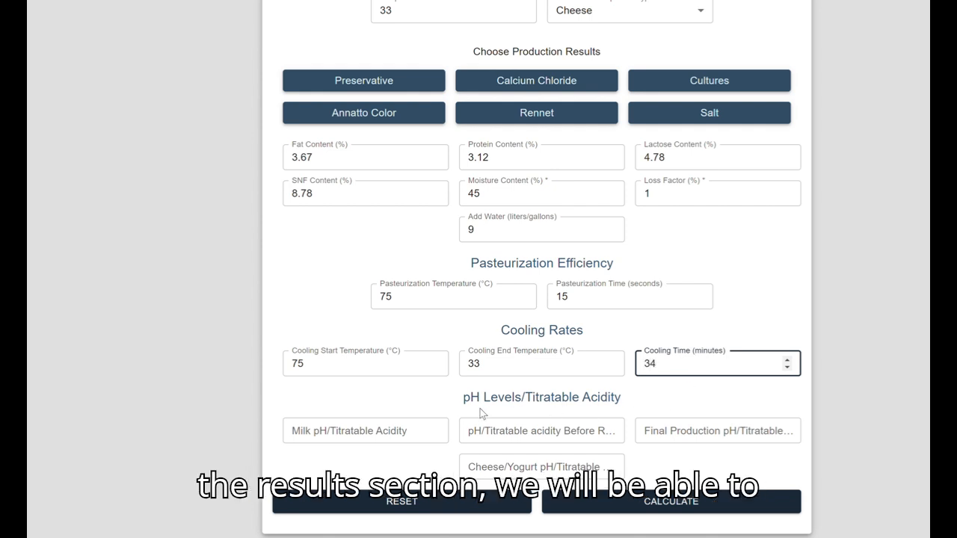
Enter pH levels of 6.78 for milk, 6.89 before rennet/cultures, 5.58 for final production and 5.45 for cheese/yogurt.
click(375, 423)
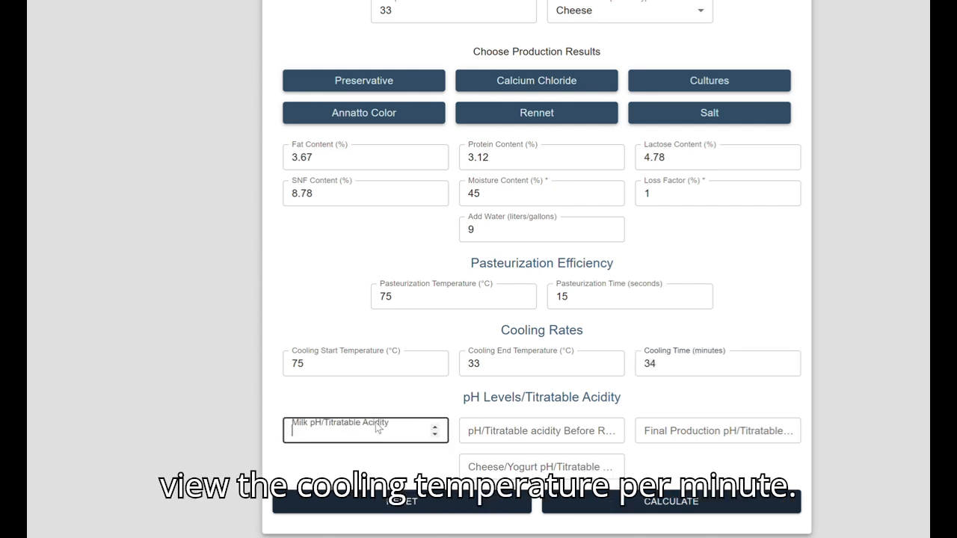
text(6.78)
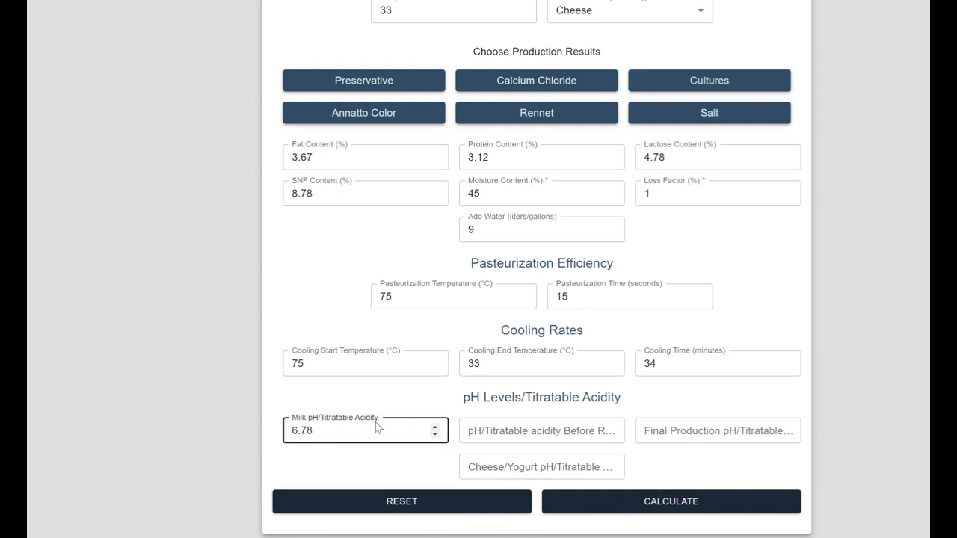
click(466, 424)
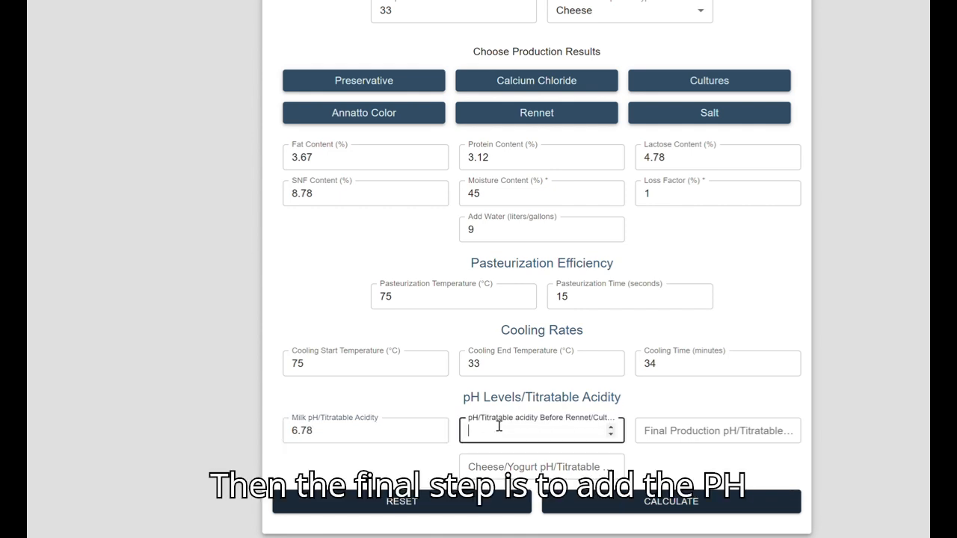
text(6.)
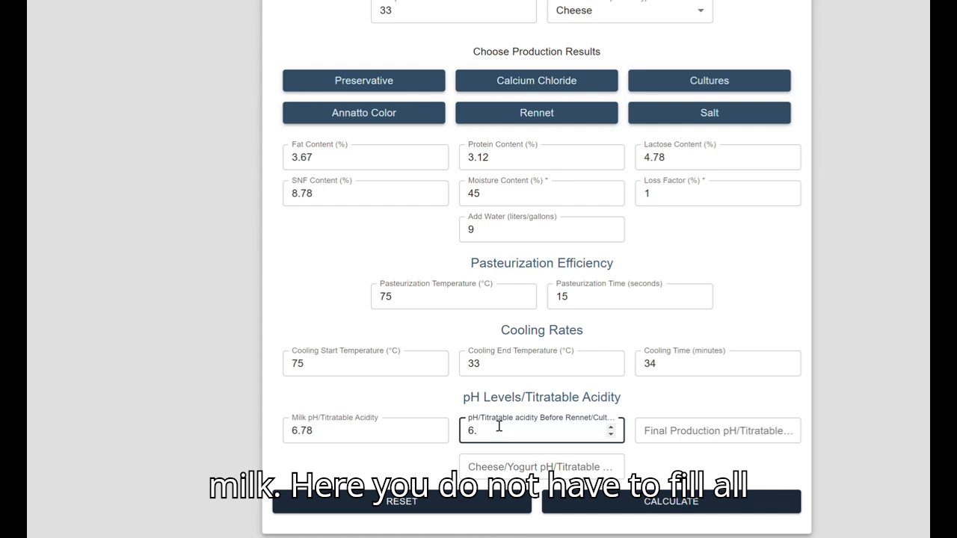
text(89)
click(700, 424)
text(5.58)
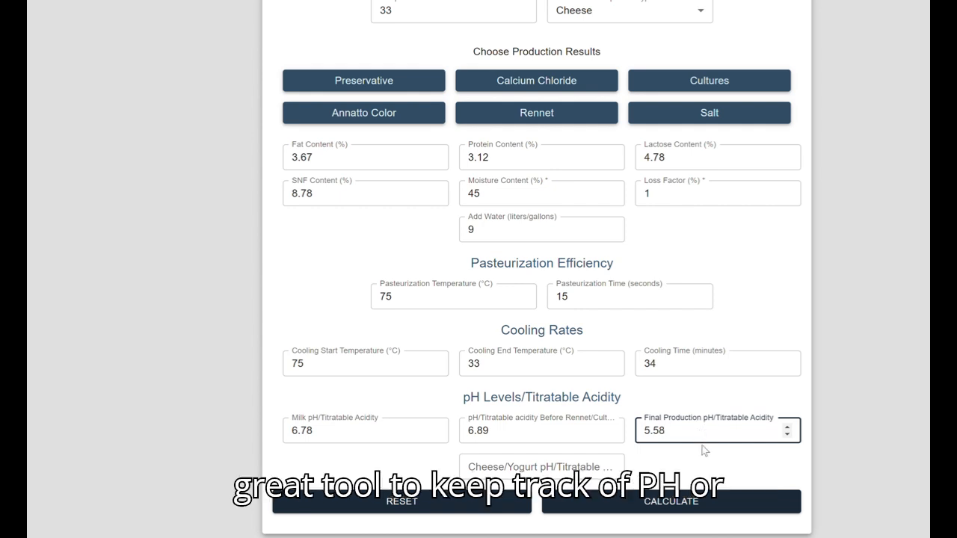
click(535, 465)
text(5.45)
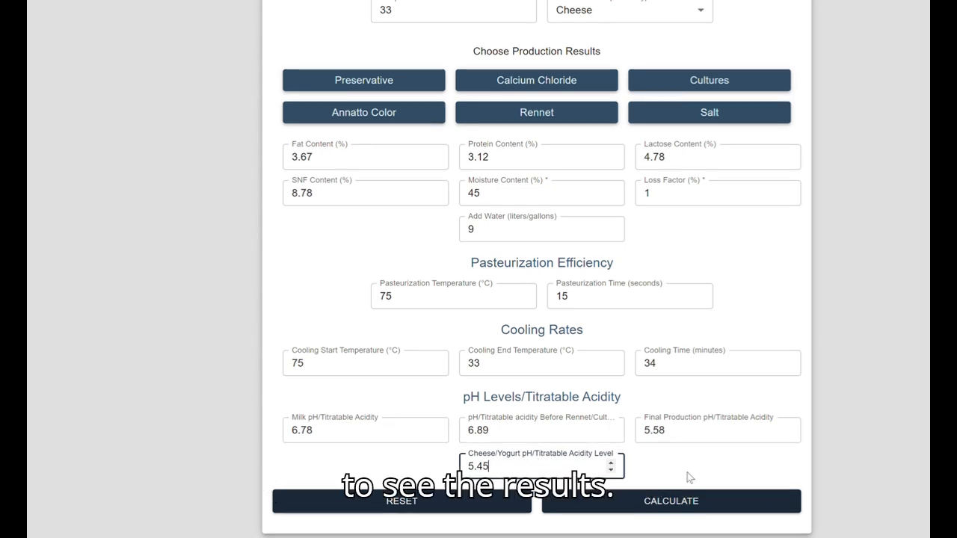
Calculate the production results for the Cheddar Cheese batch and go to the Results summary.
scroll(687, 472, down, 1)
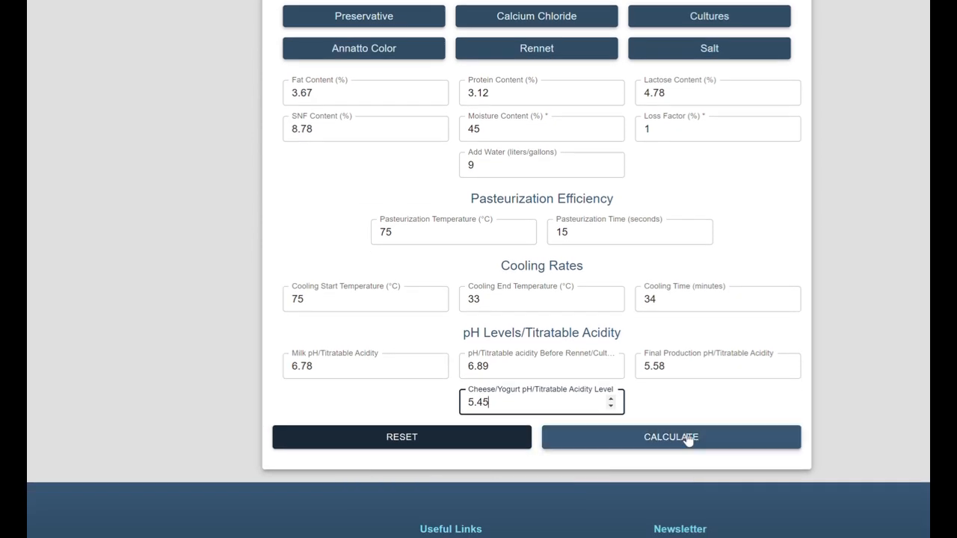
click(687, 437)
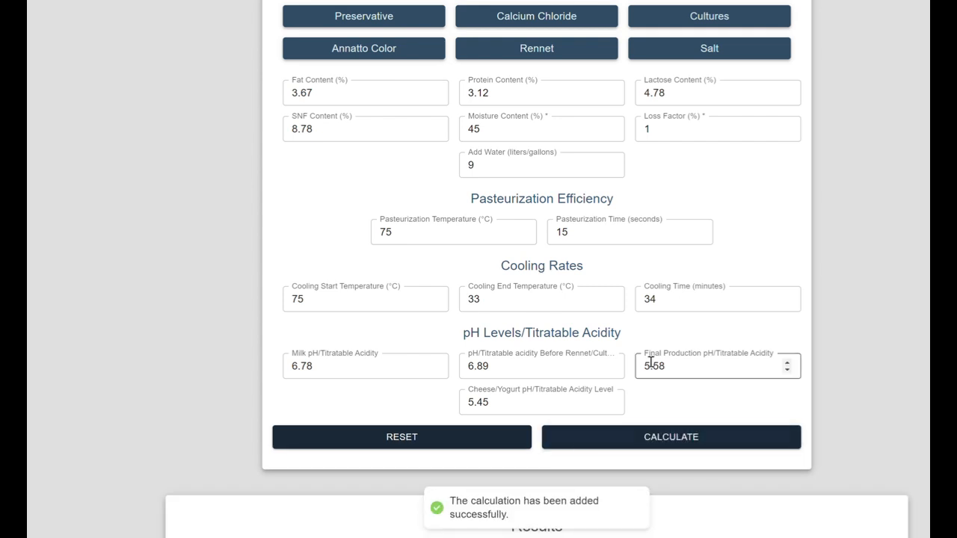
scroll(650, 363, down, 4)
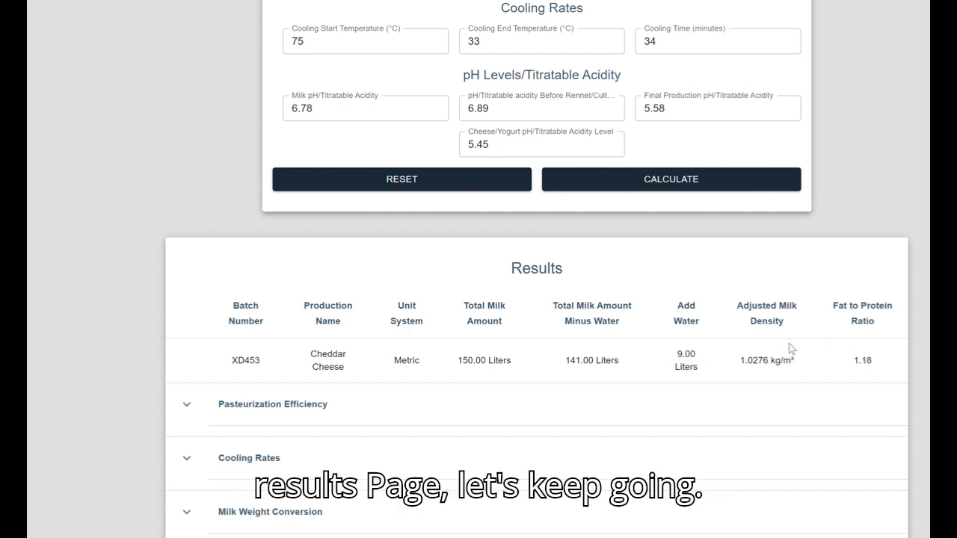
Expand the Pasteurization Efficiency, Cooling Rates and Milk Weight Conversion results and review their values.
scroll(187, 408, down, 1)
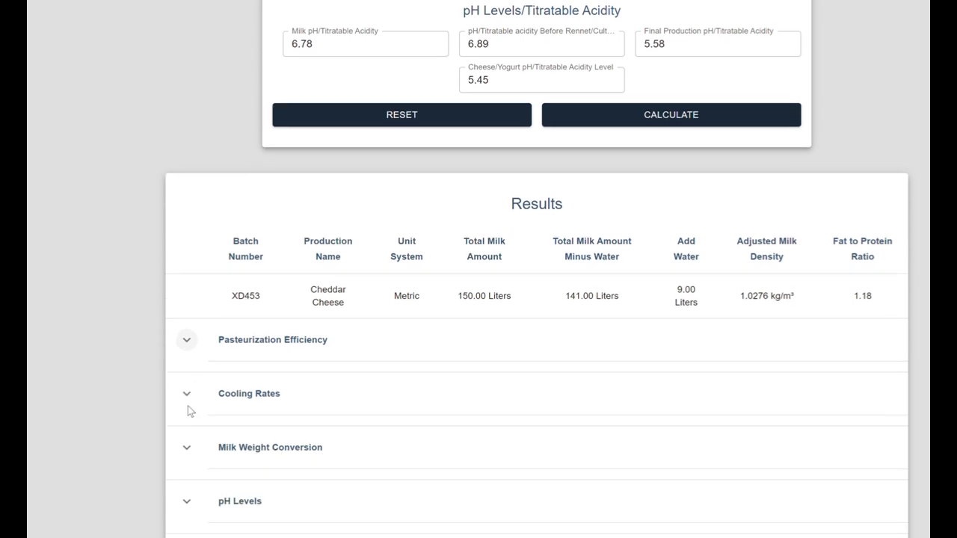
click(187, 344)
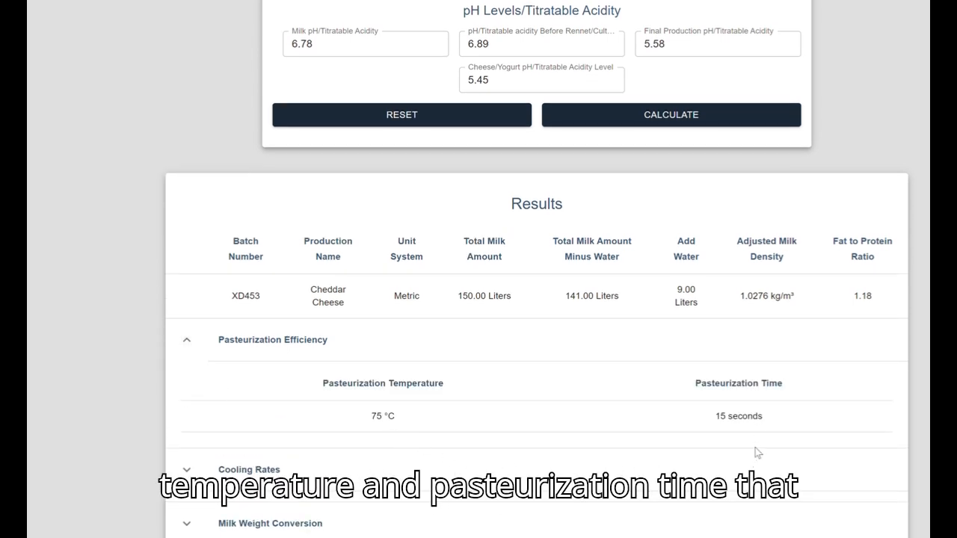
scroll(760, 428, down, 2)
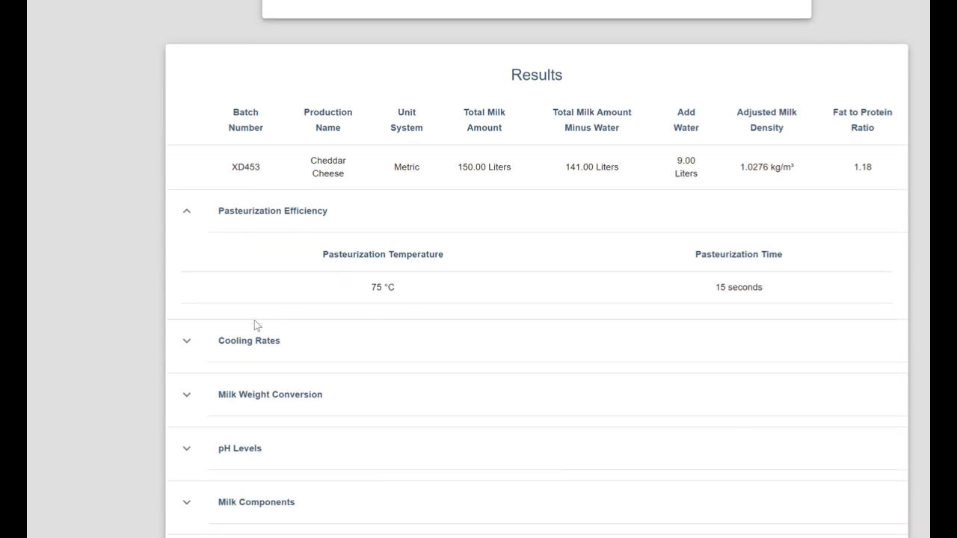
click(185, 343)
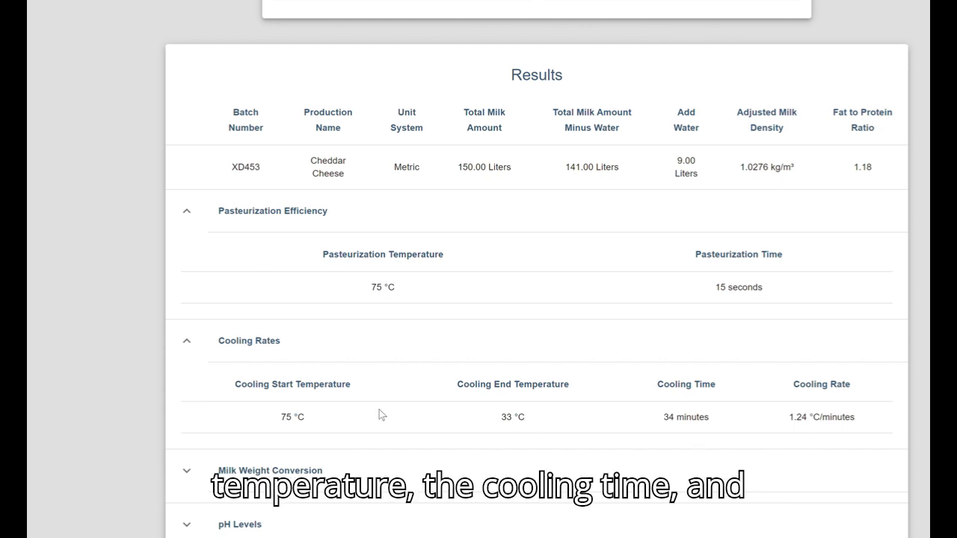
scroll(414, 408, down, 2)
click(181, 349)
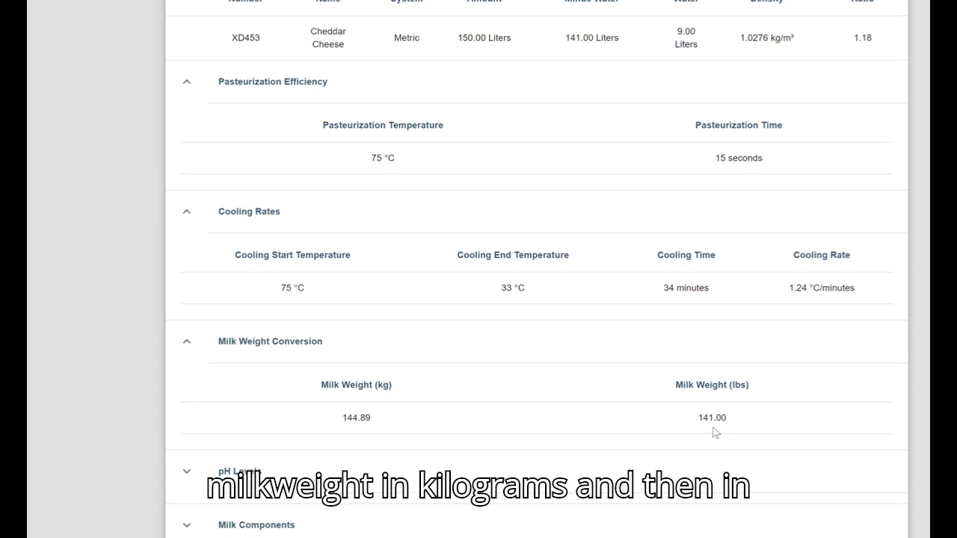
Expand the pH Levels and Milk Components results and review their values.
scroll(714, 432, down, 3)
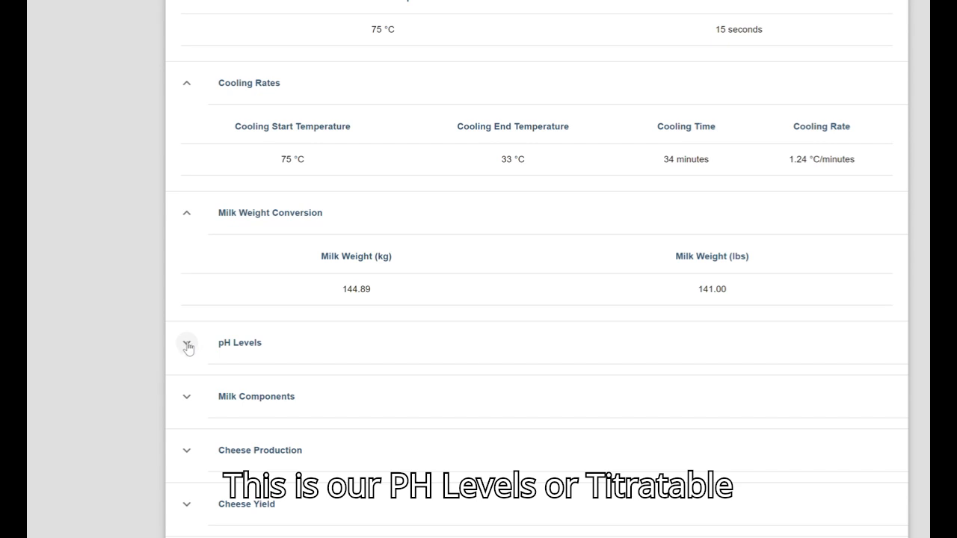
click(186, 344)
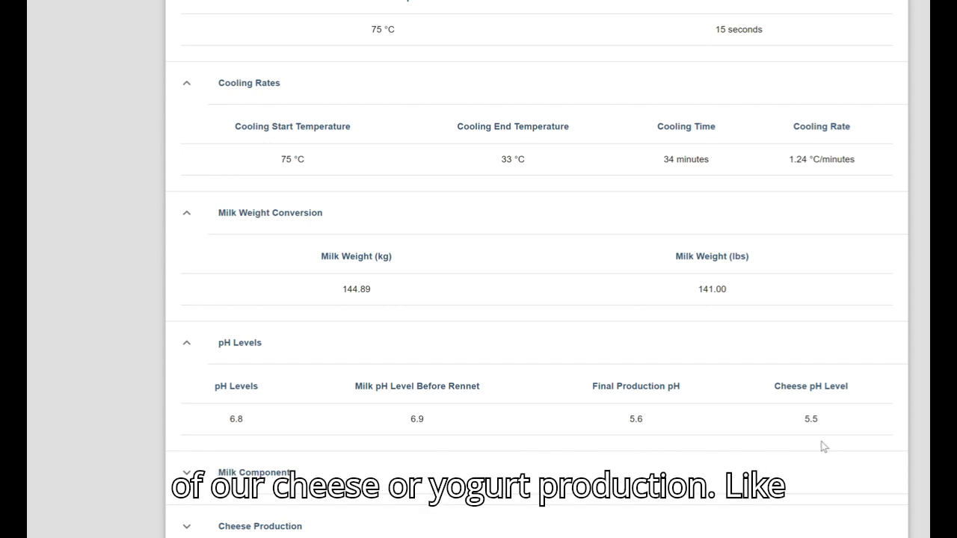
scroll(822, 446, down, 2)
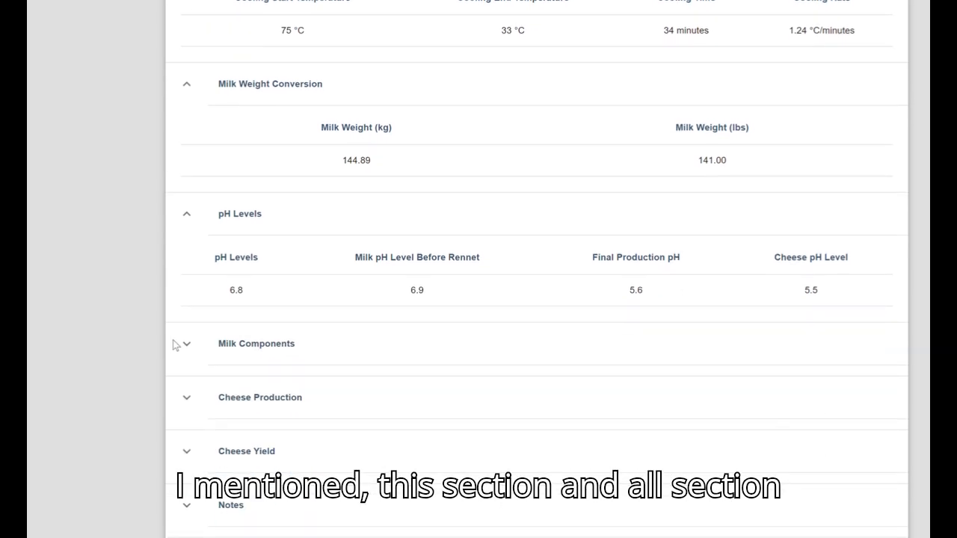
click(184, 344)
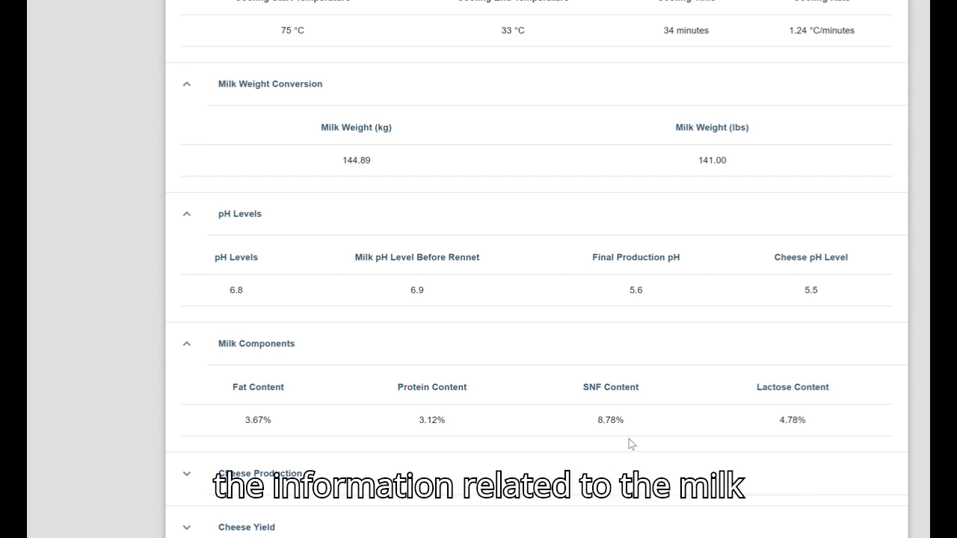
Expand the Cheese Production results and enter "Castibut" as the Preservative note.
scroll(776, 442, down, 2)
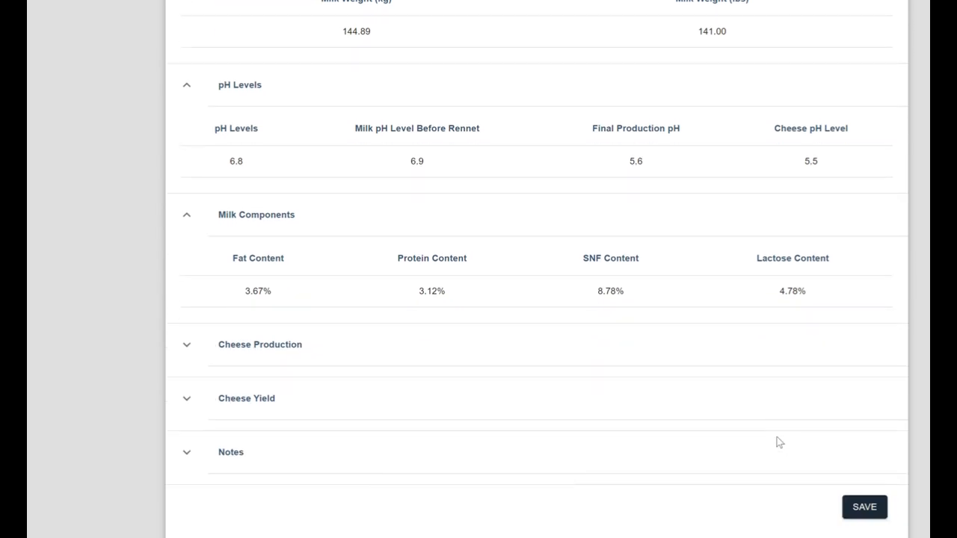
click(186, 344)
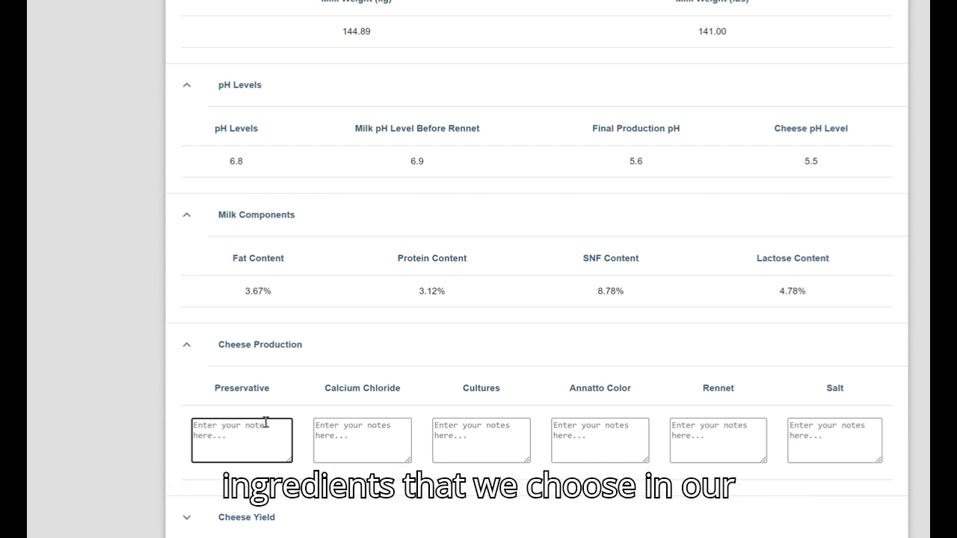
text(C)
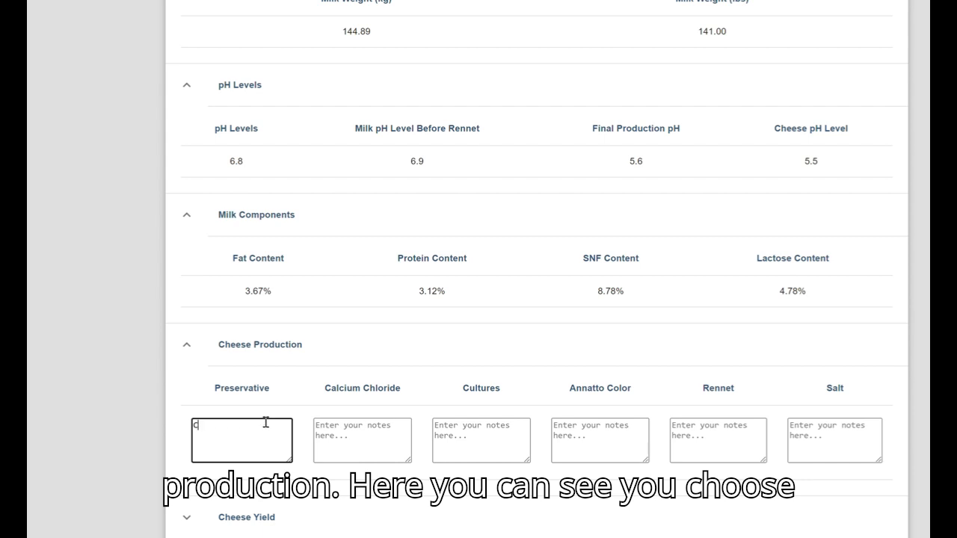
text(astibut)
Enter "40ML/100 Liters" as the Calcium Chloride note in the Cheese Production results.
key(Tab)
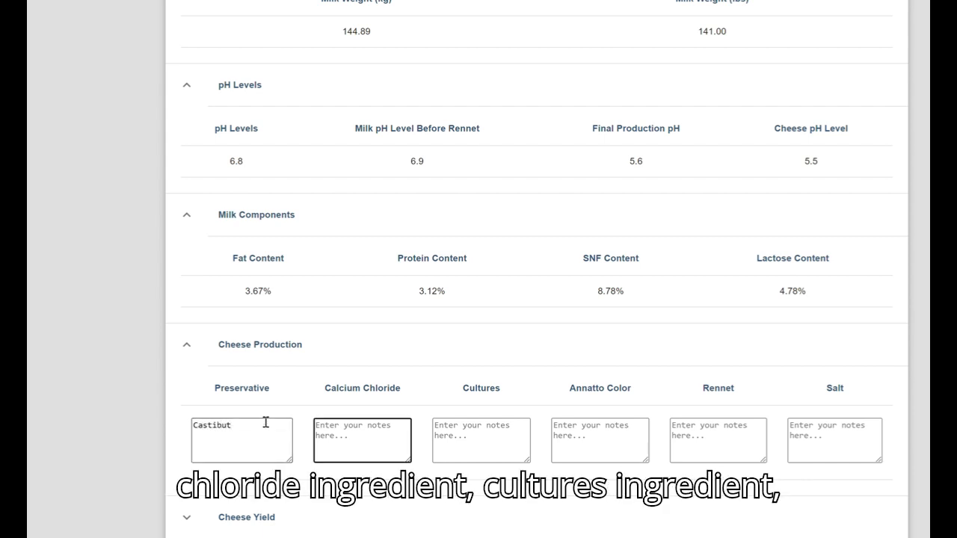
text(40)
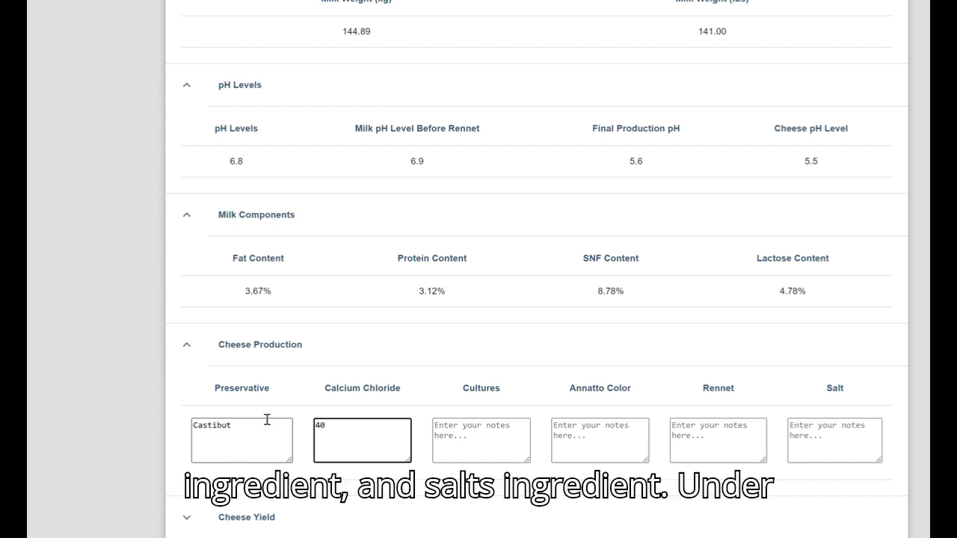
text(ML/100 )
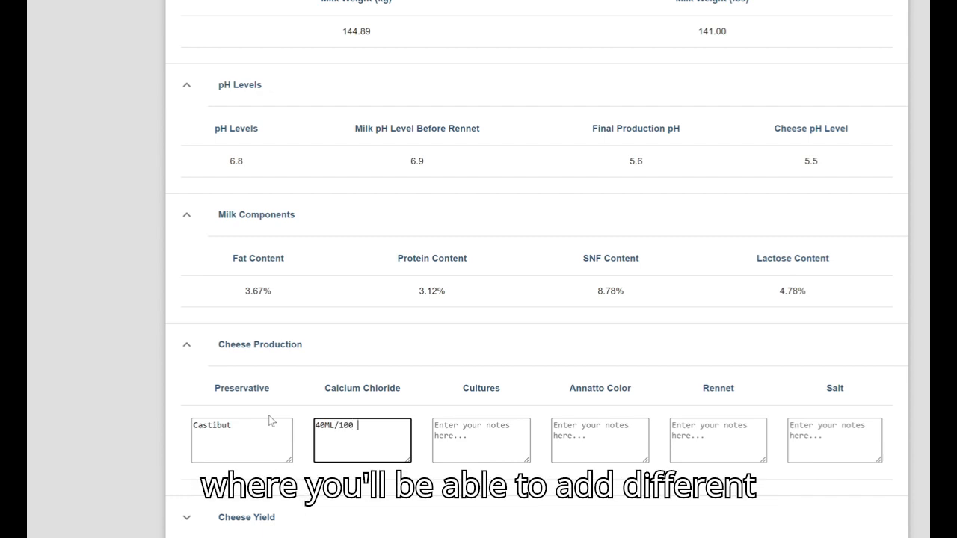
text(Liters)
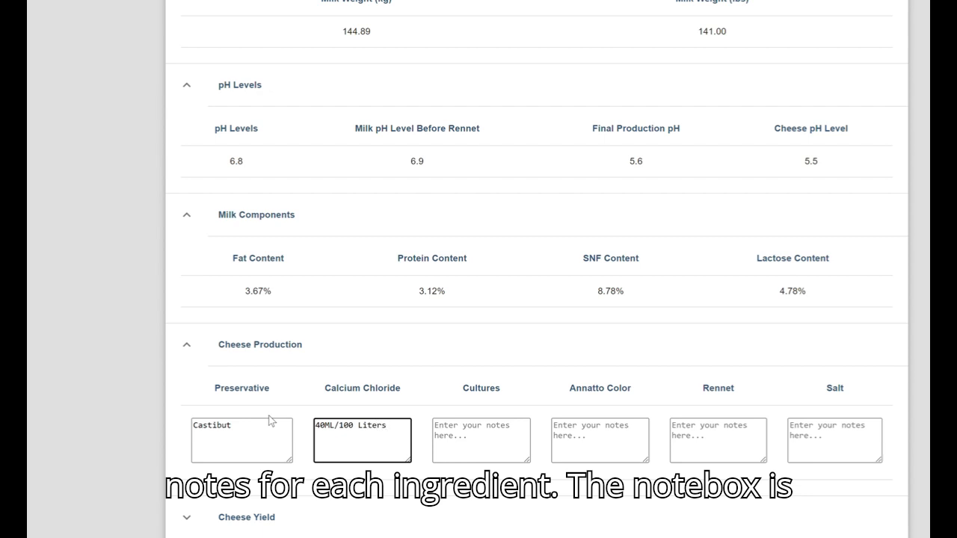
Enter "1 Pocket Biochem MSO 50U" as the Cultures note and "N/A" as the Salt note in the Cheese Production results.
click(441, 455)
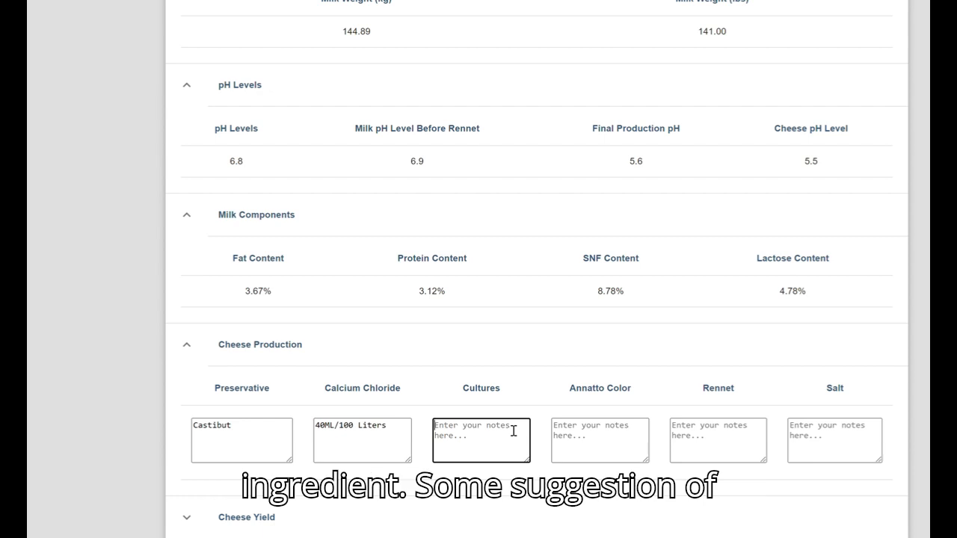
text(1)
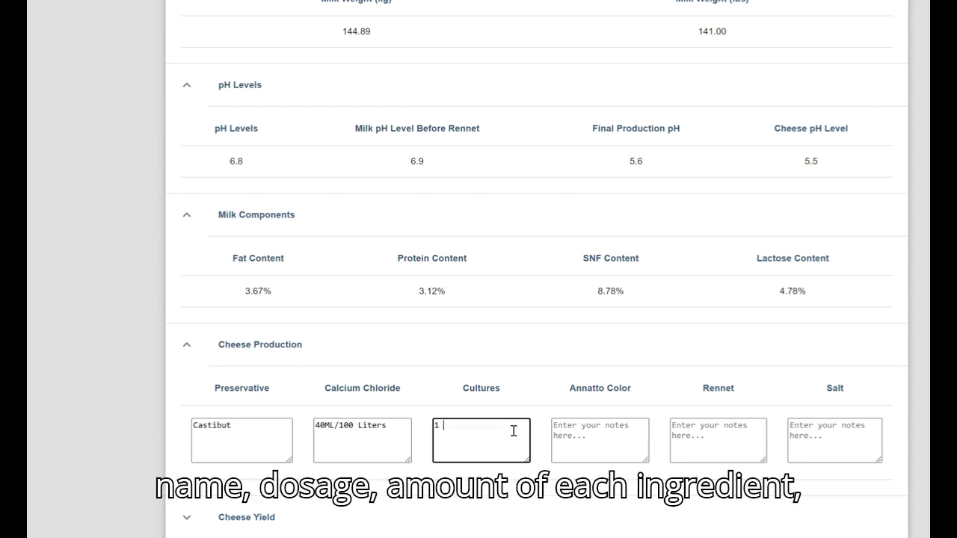
text( Pocket B)
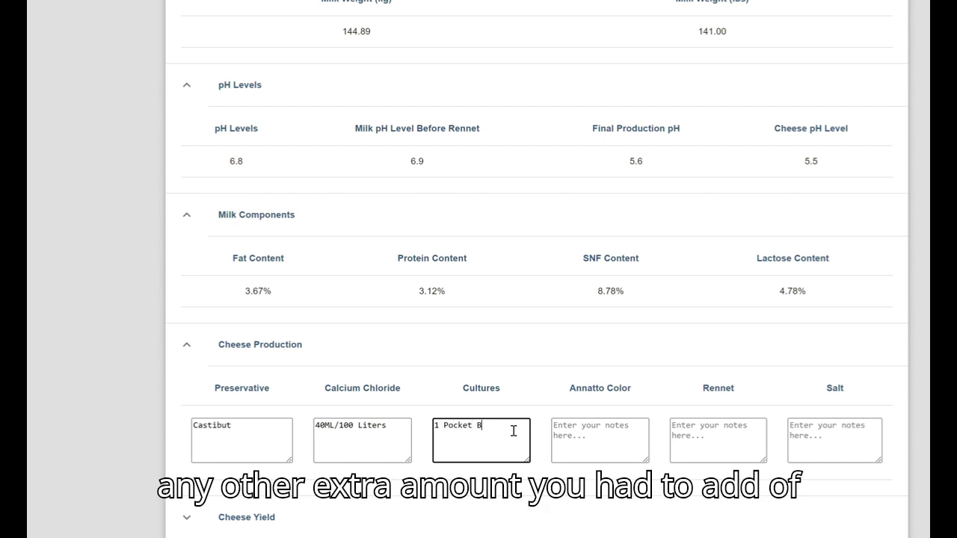
text(iochem-)
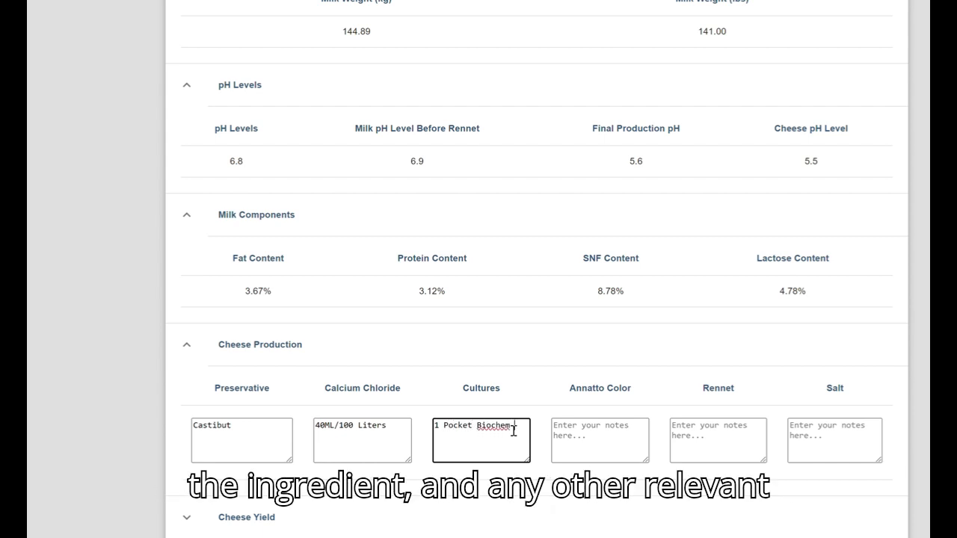
text(MSO 50U)
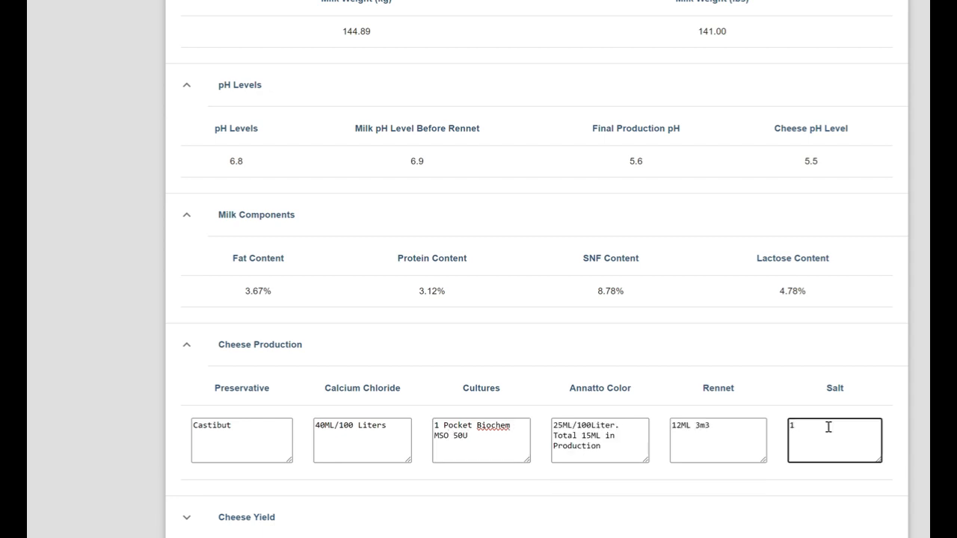
key(BackSpace)
text(N/A)
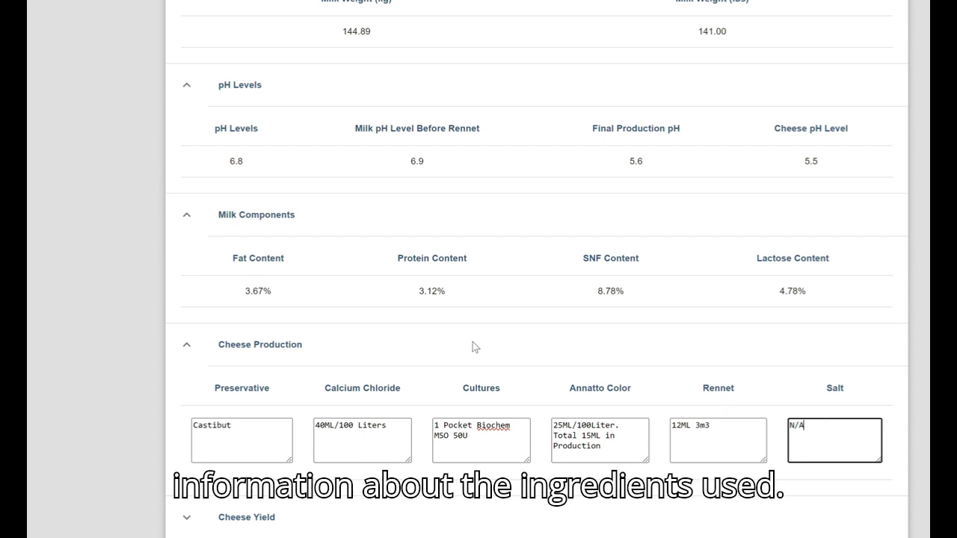
Expand the Cheese Yield results and the general Notes section.
scroll(292, 344, down, 3)
click(185, 325)
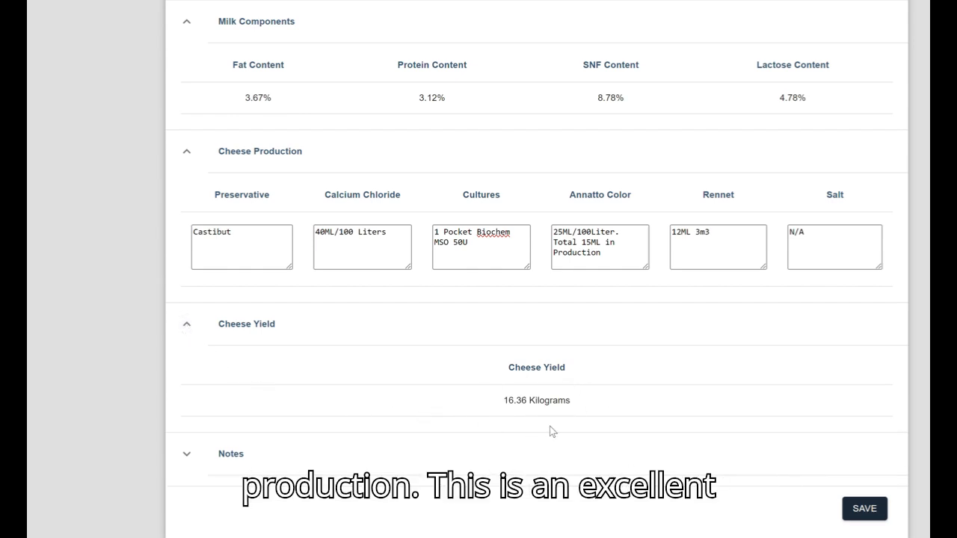
click(186, 454)
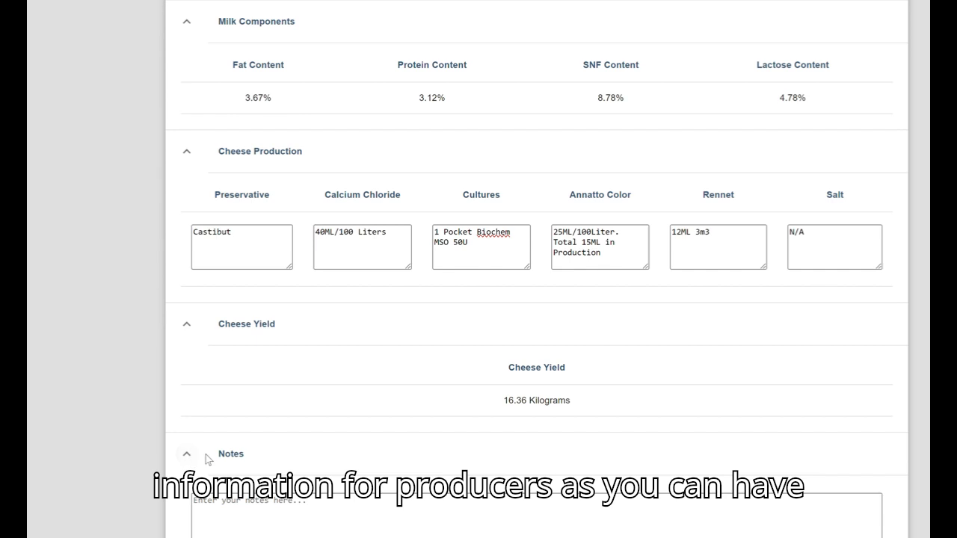
scroll(202, 459, down, 2)
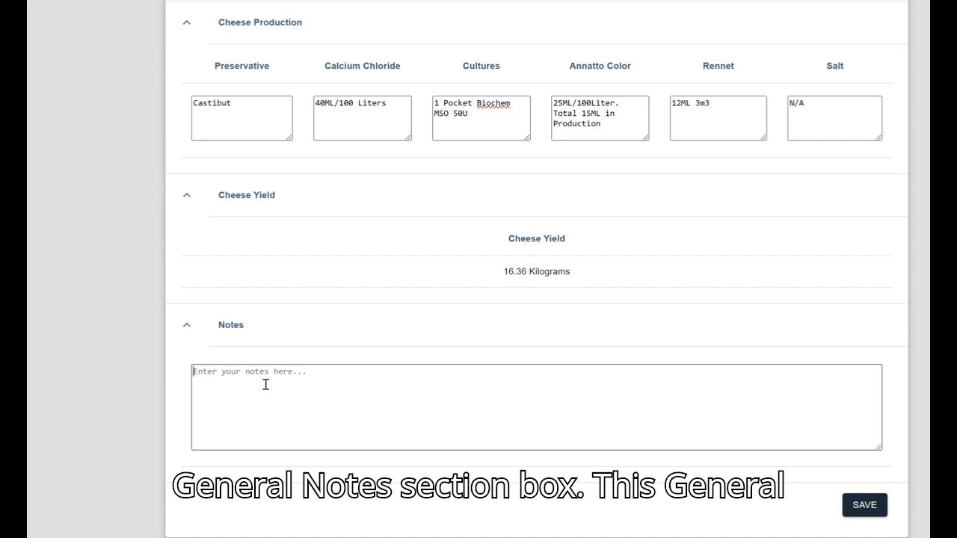
Enter "Had 16.54 KGs in Production, Had to add 2ML more off Renet 3m3" as the general note and save the calculation.
text(Had)
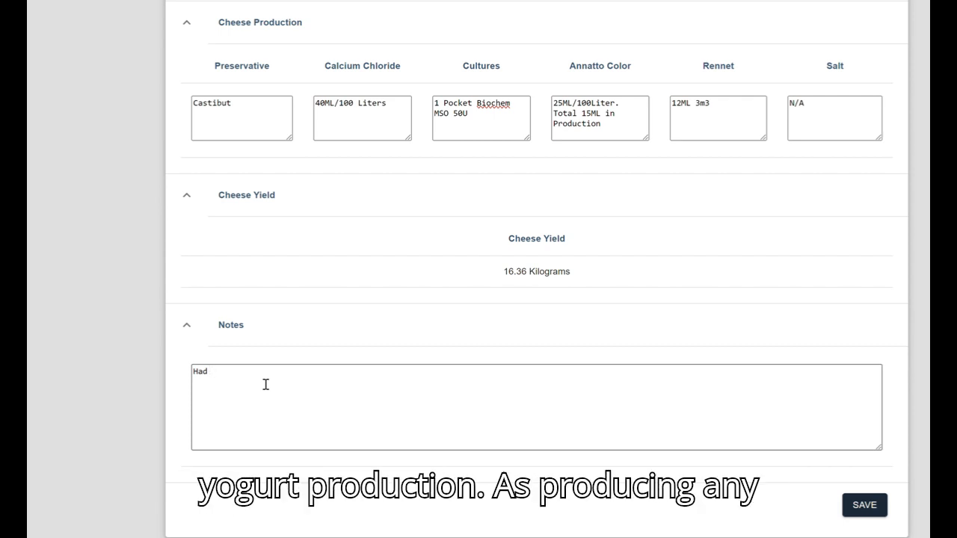
text(16.54)
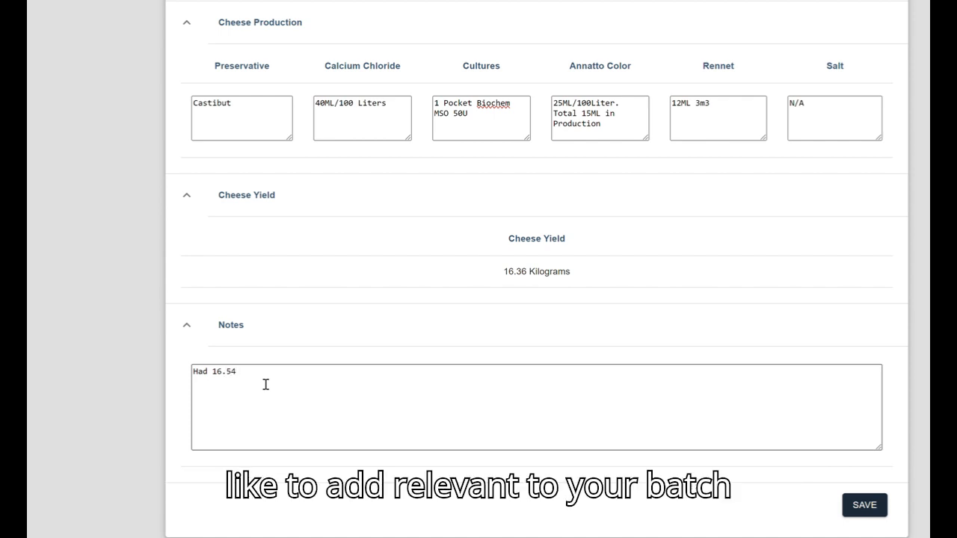
text(KGs )
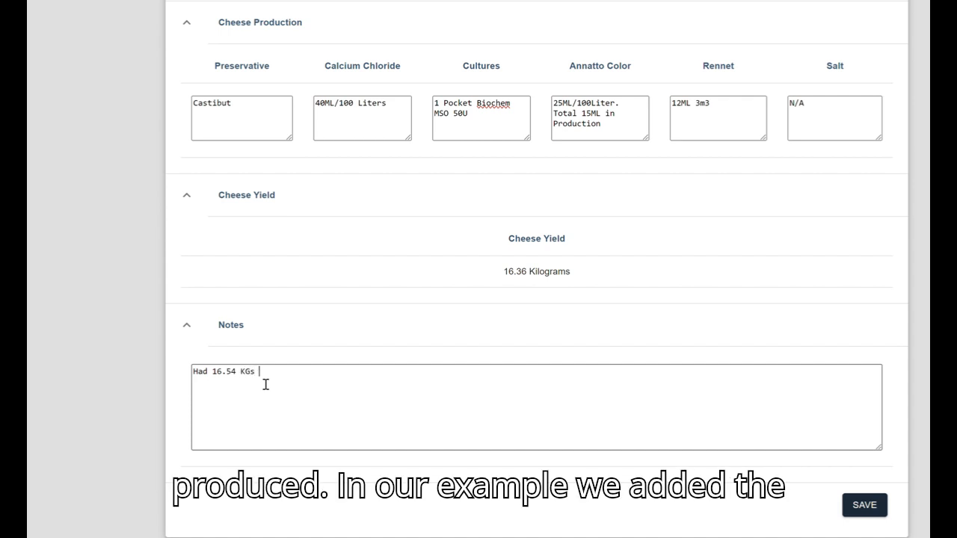
text(in Production)
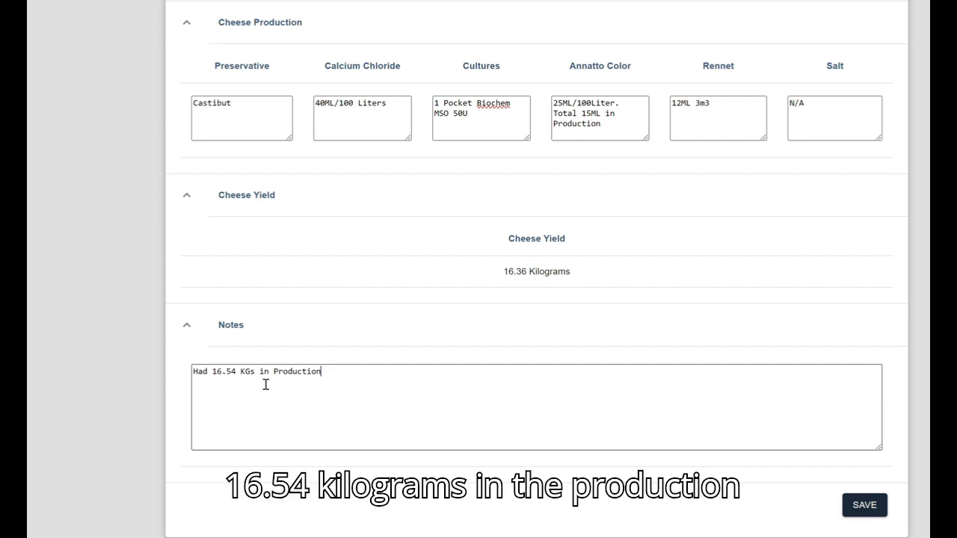
text(,)
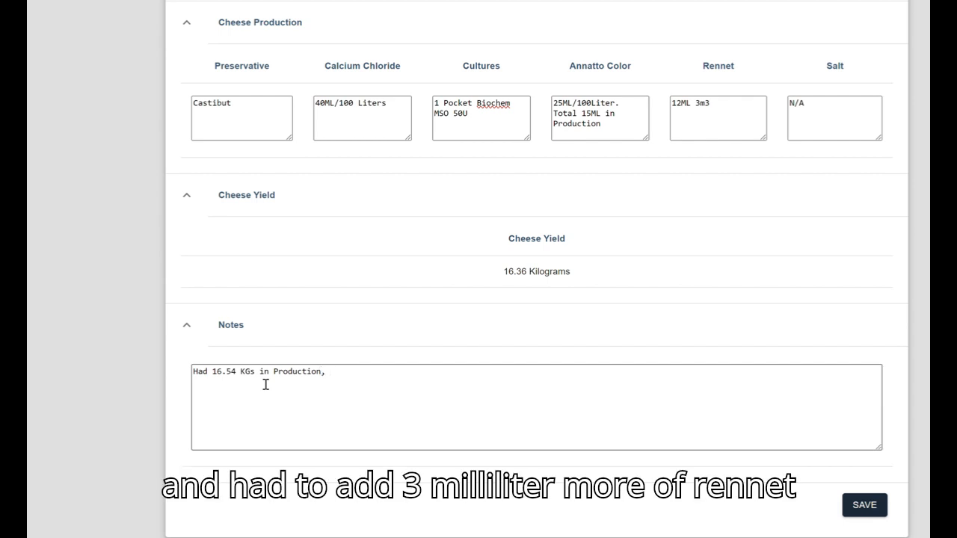
text( Had to add)
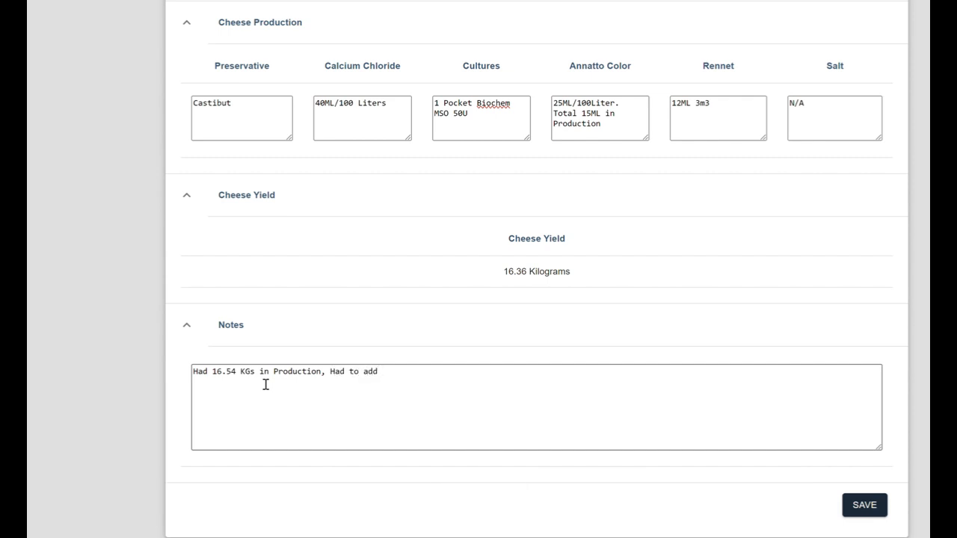
text( 2ML more off Renet 3m3)
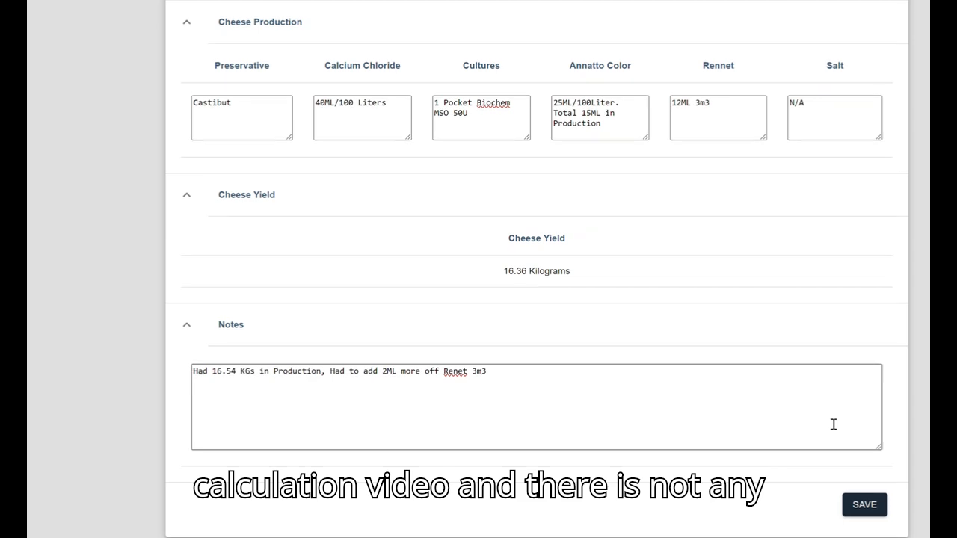
scroll(845, 430, down, 1)
click(861, 439)
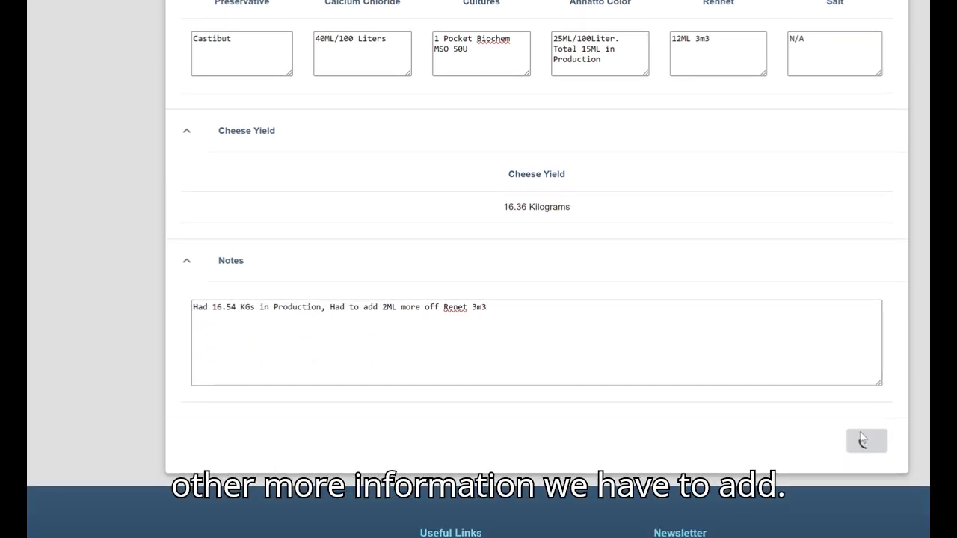
Examine the Start Date, End Date, Batch Number and Production Name filters above the saved productions list.
scroll(677, 214, up, 4)
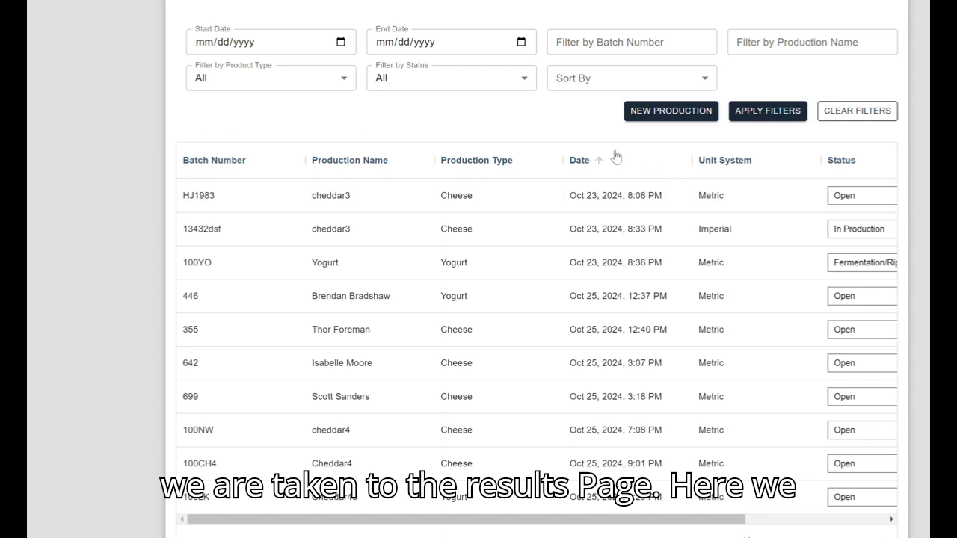
scroll(605, 163, up, 1)
click(340, 107)
click(340, 109)
click(341, 111)
click(398, 88)
click(521, 107)
click(521, 107)
click(521, 106)
click(617, 107)
click(619, 109)
click(810, 105)
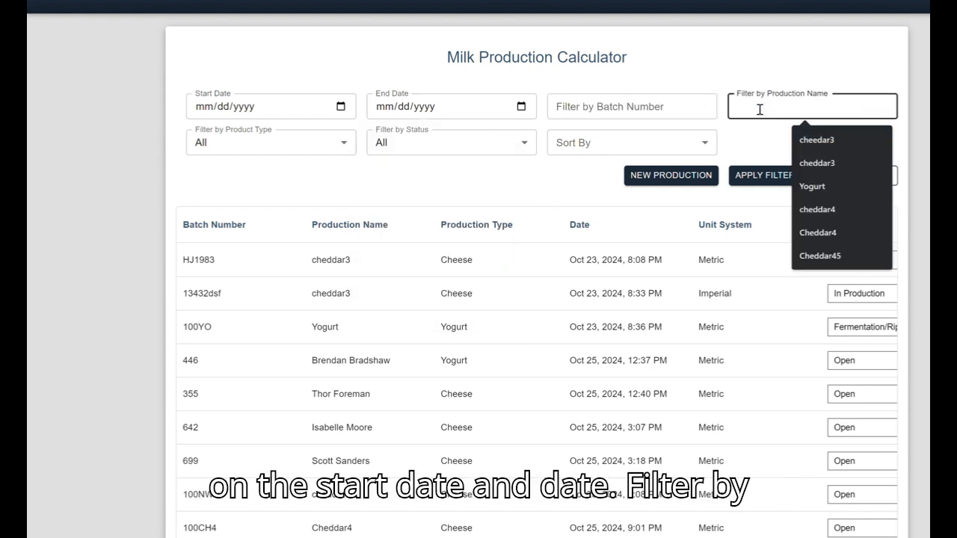
Examine the choices offered by the Product Type filter, the Status filter and the Sort By setting.
click(344, 144)
click(342, 141)
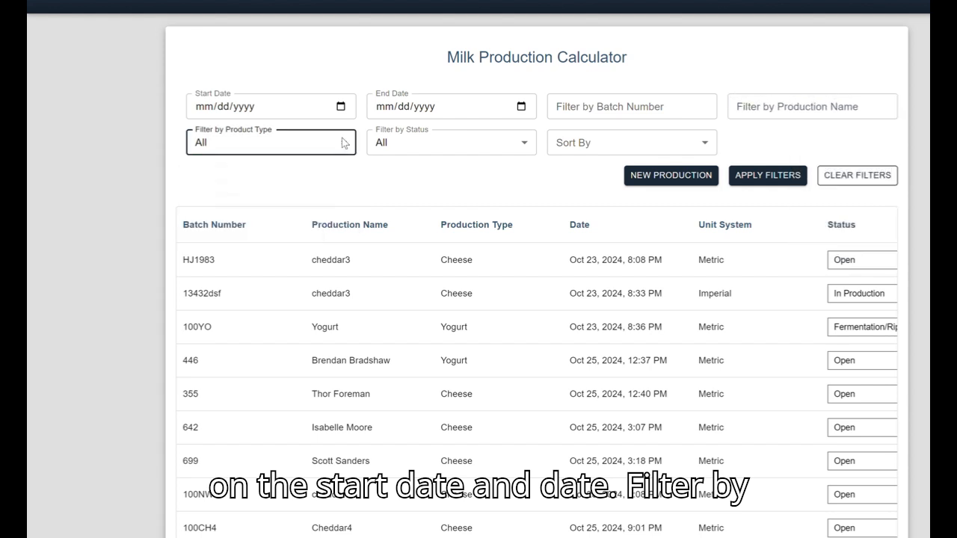
click(521, 145)
click(521, 145)
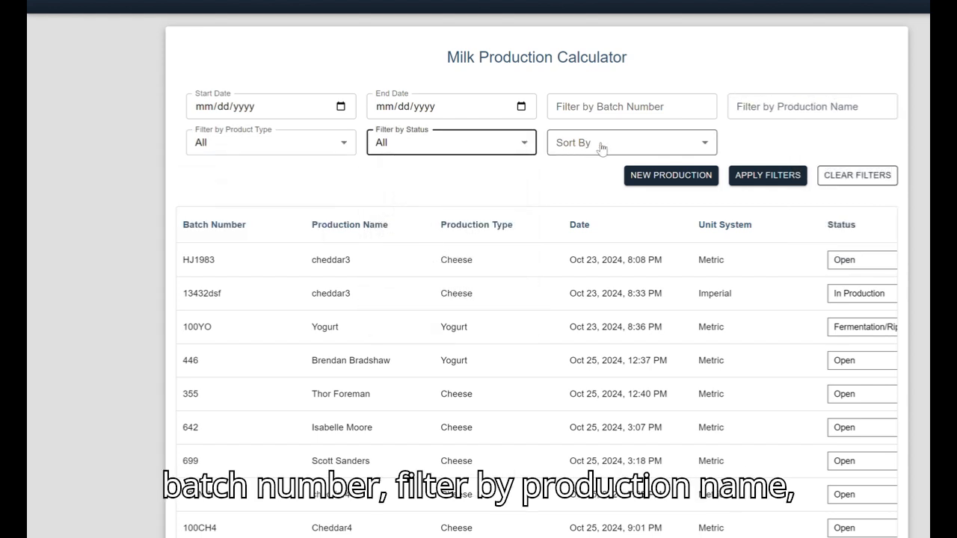
click(695, 143)
click(699, 145)
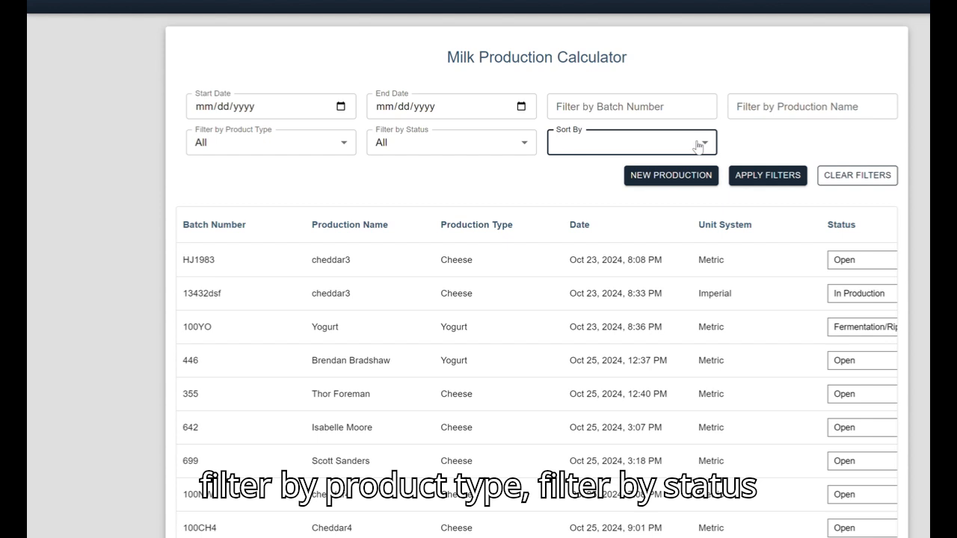
Set both the Start Date and End Date filters of the productions list to 10/28/2024.
click(340, 106)
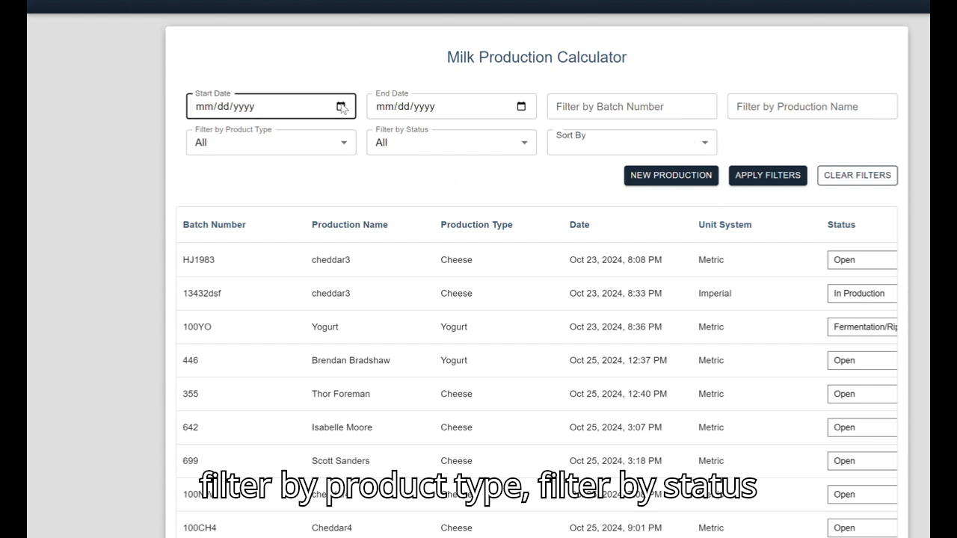
click(223, 250)
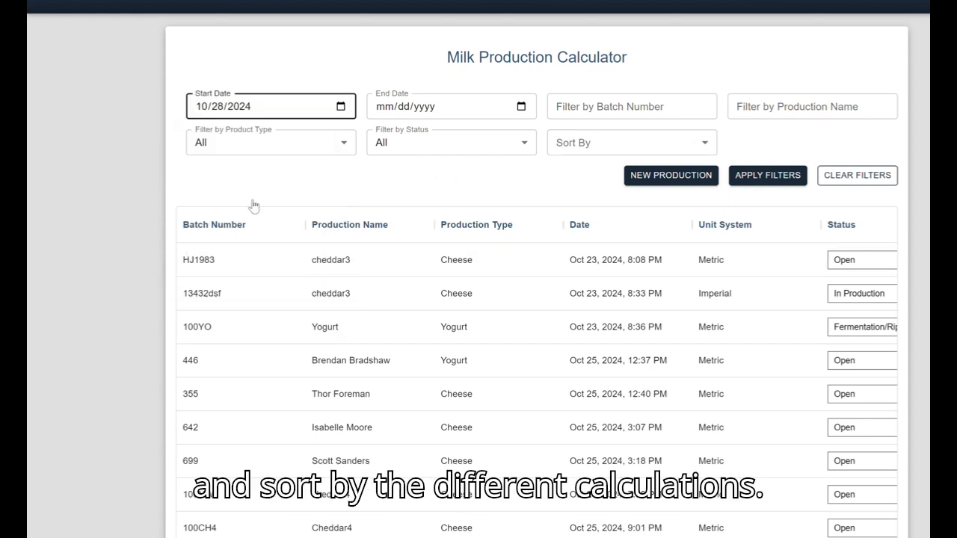
click(521, 106)
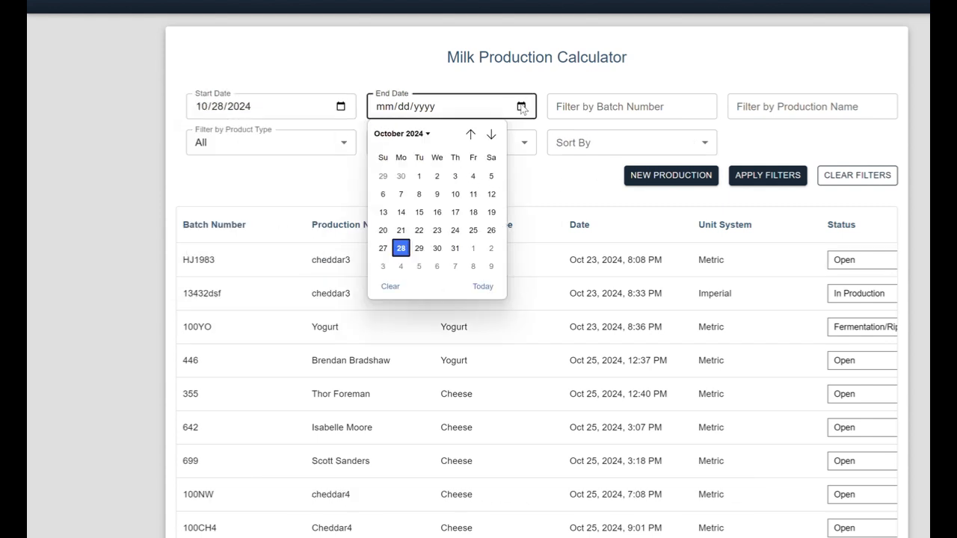
click(402, 248)
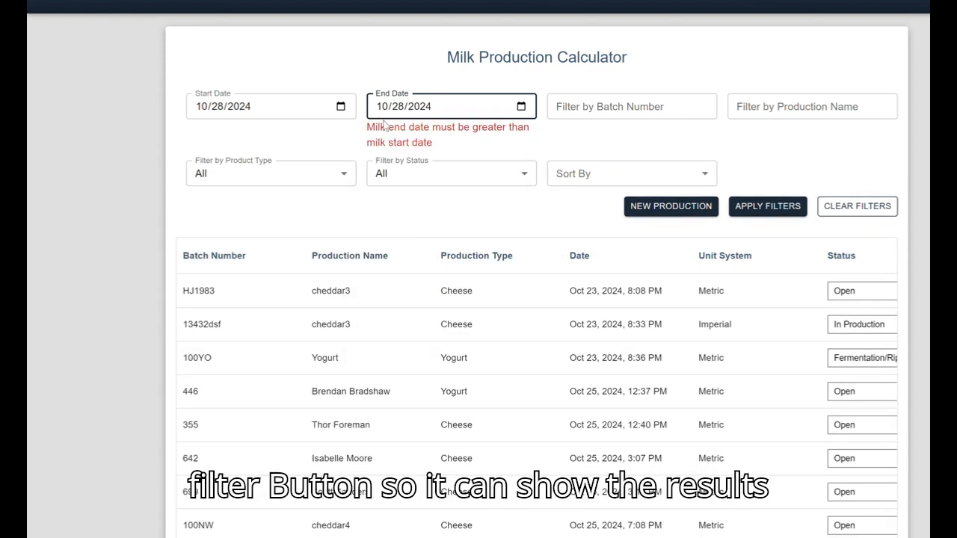
Set the Start Date filter to 10/27/2024 and apply the filters to the productions list.
click(342, 108)
click(342, 108)
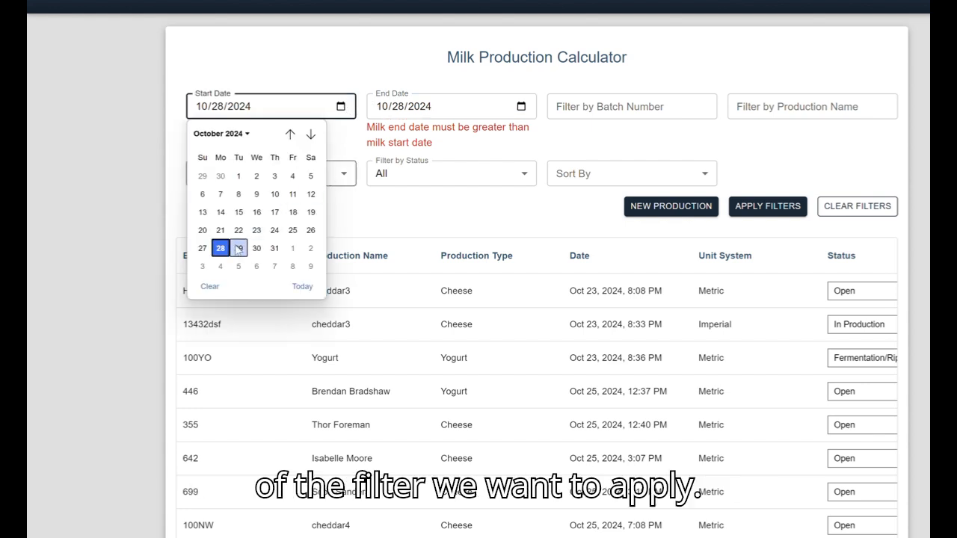
click(201, 246)
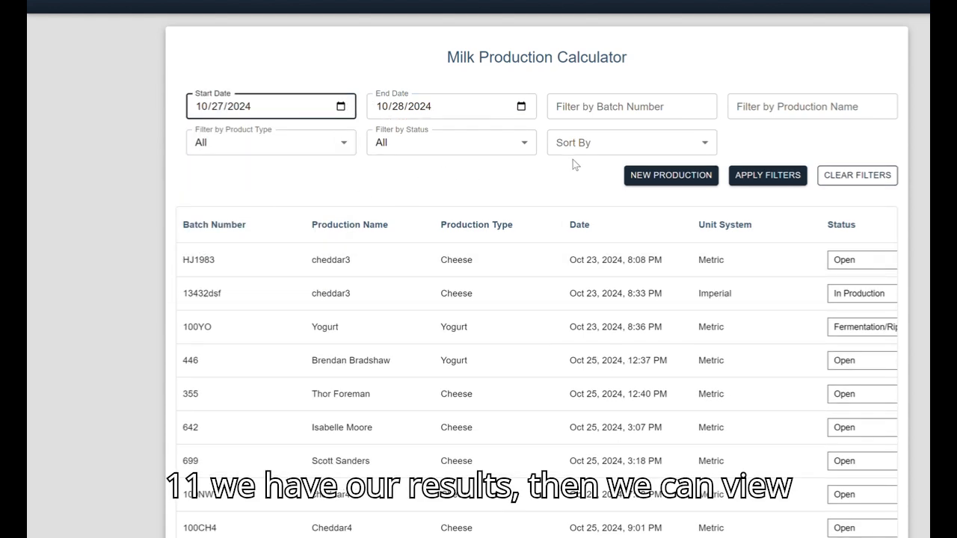
click(774, 177)
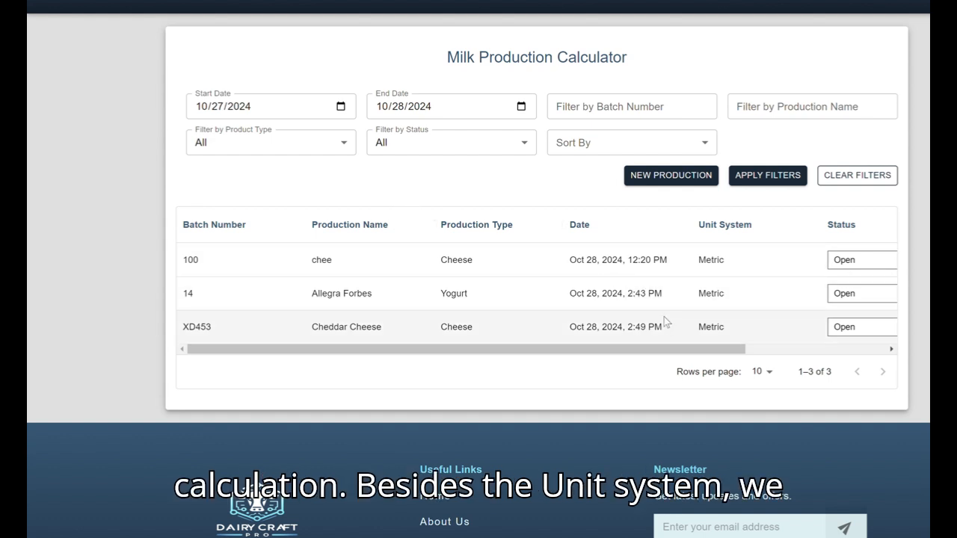
Set the status of the Cheddar Cheese production to In Production and change it to Brine.
drag(688, 351, 818, 342)
click(746, 329)
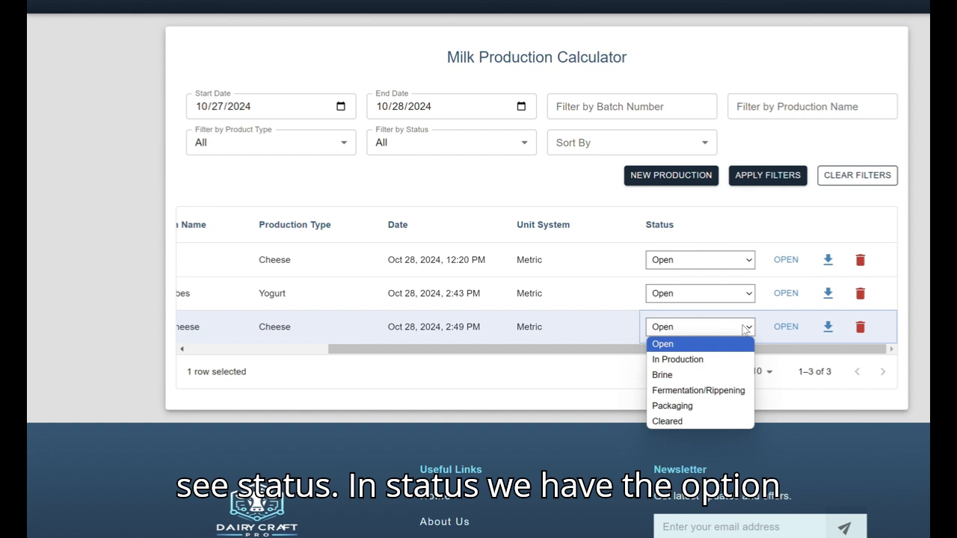
click(695, 362)
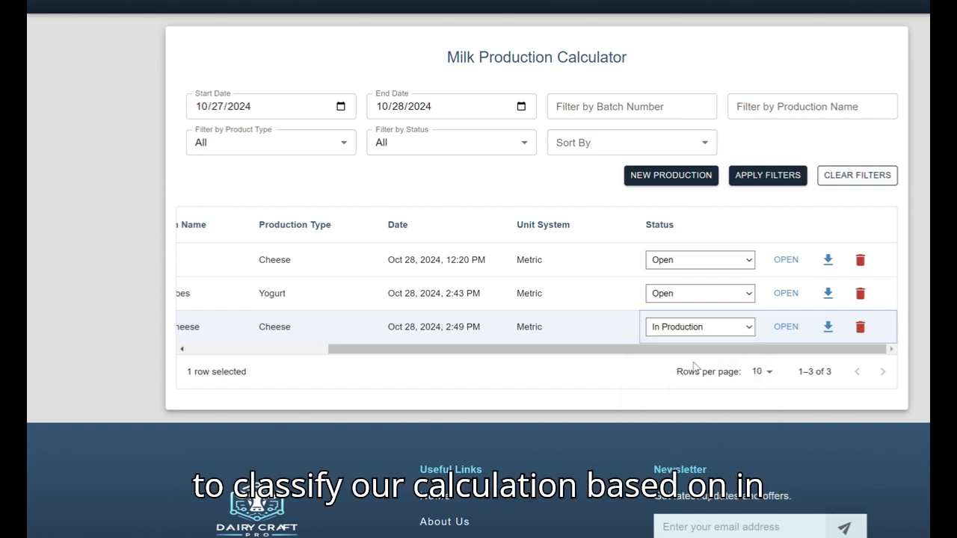
click(741, 330)
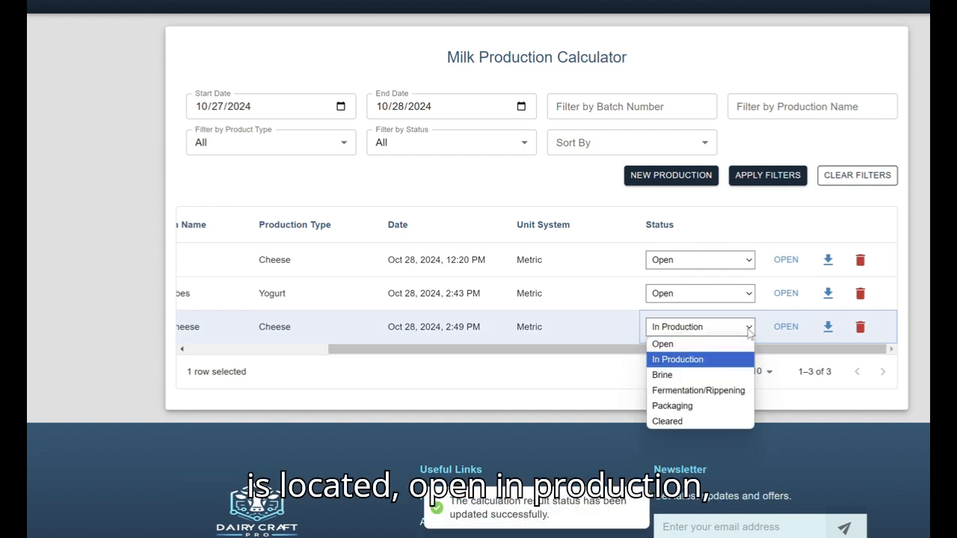
click(699, 374)
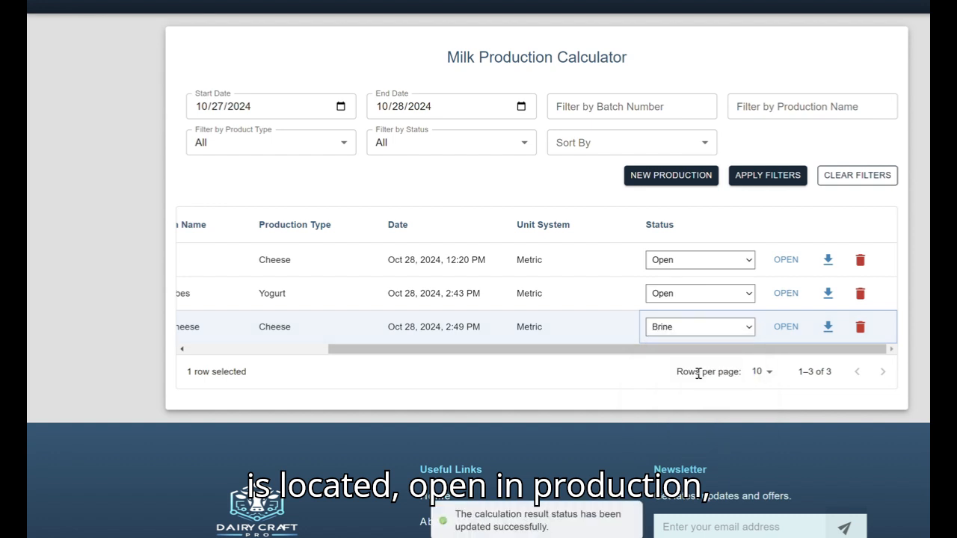
Set the Cheddar Cheese production's status to Fermentation/Rippening and change it back to In Production.
click(721, 333)
click(713, 392)
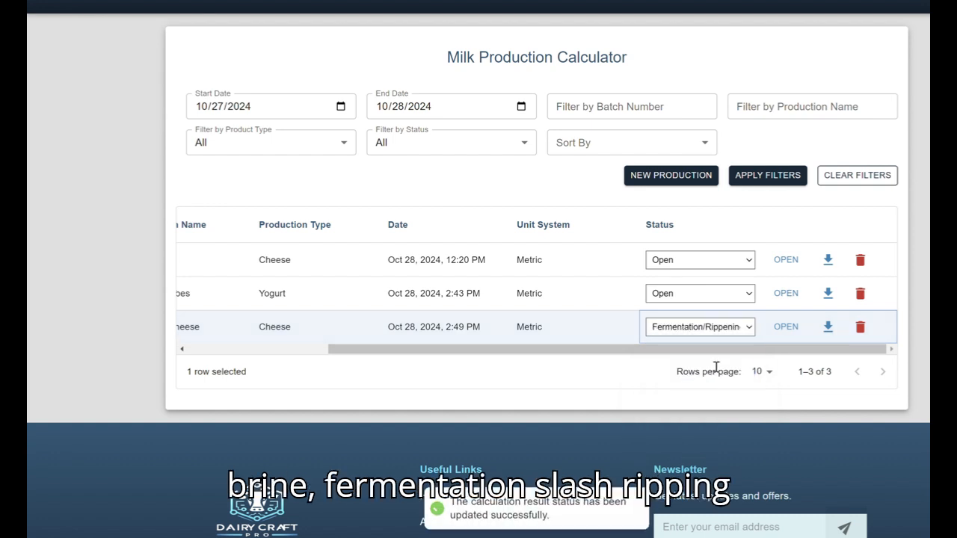
click(727, 332)
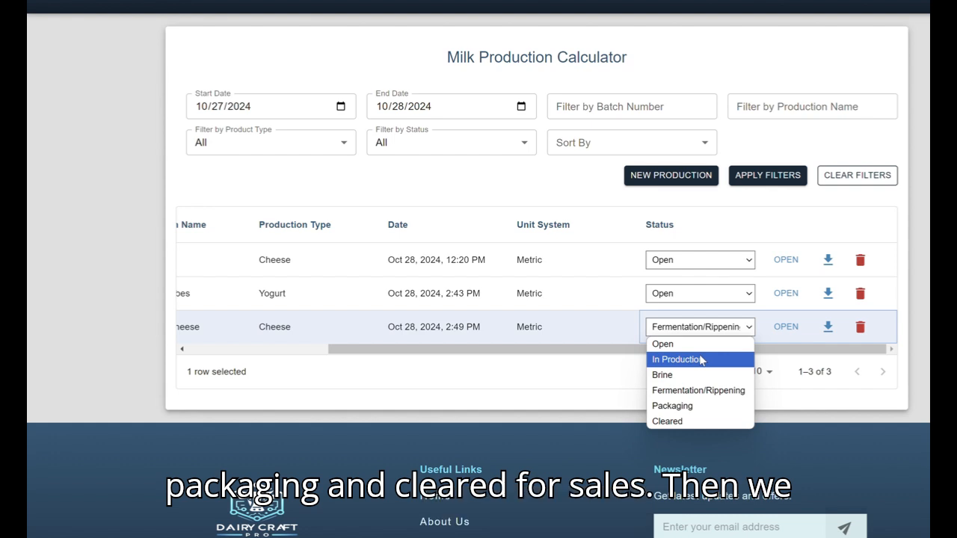
click(706, 358)
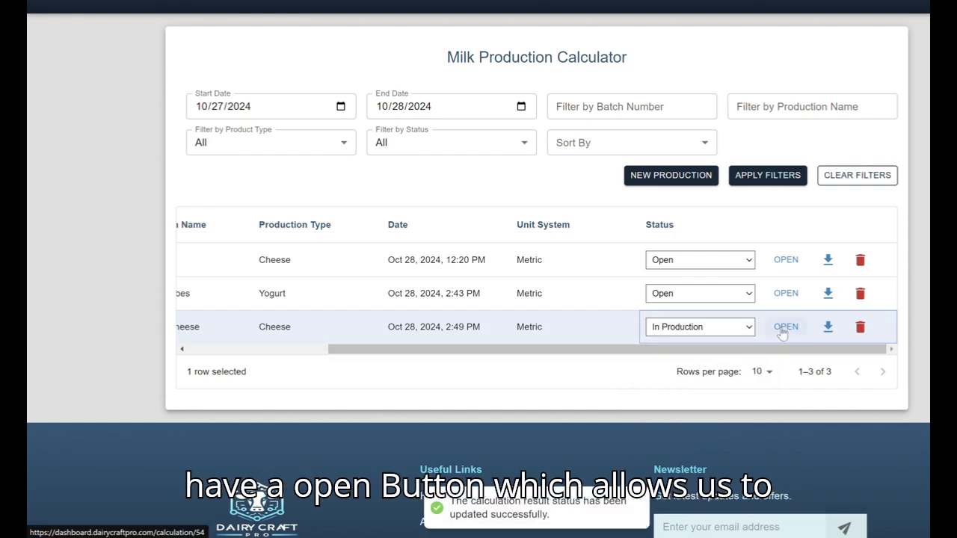
Open the saved Cheddar Cheese calculation and set its Add Water amount to 0.
click(786, 327)
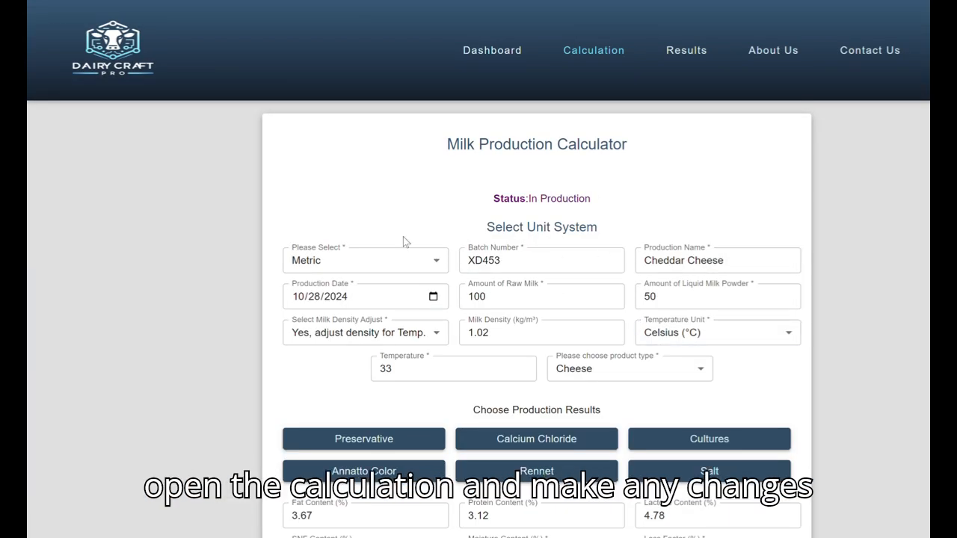
scroll(384, 235, down, 1)
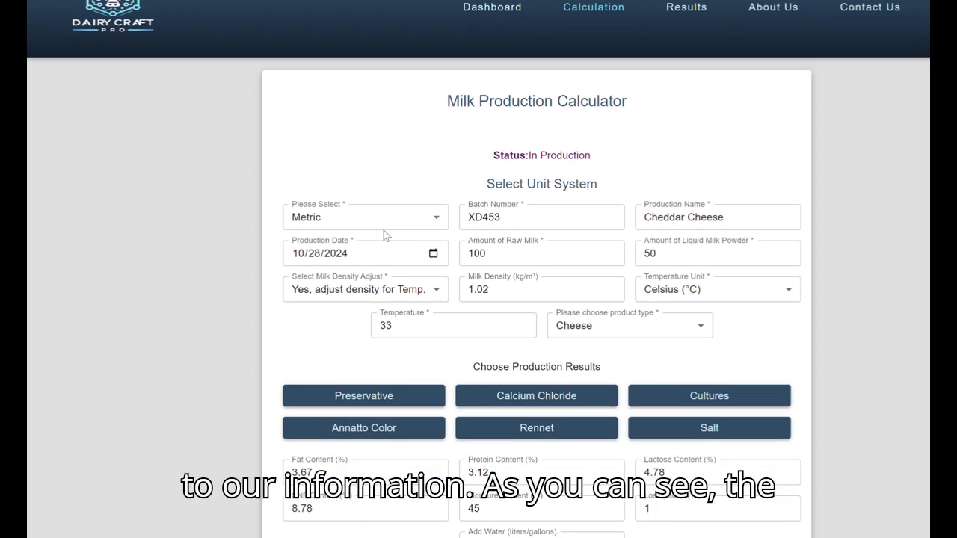
scroll(383, 235, down, 1)
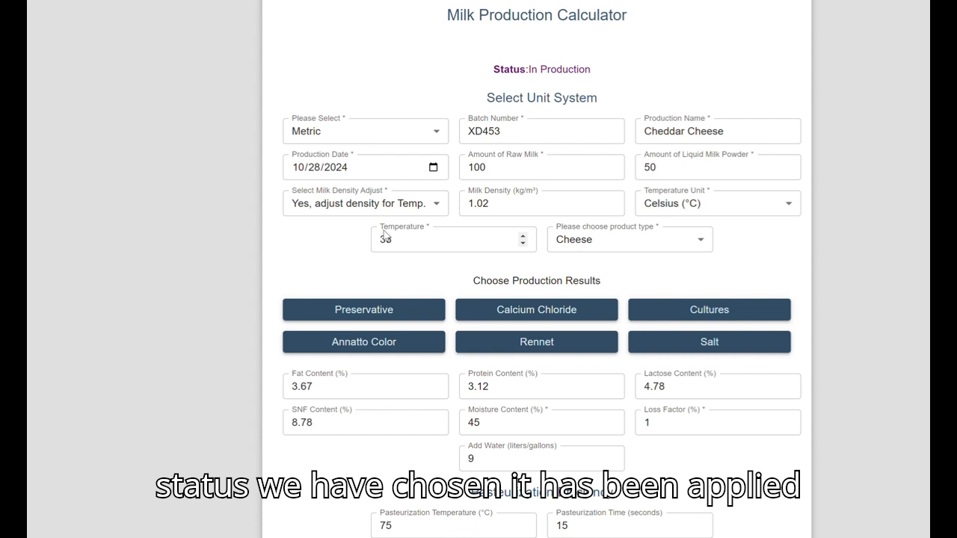
scroll(383, 235, down, 3)
click(539, 272)
key(BackSpace)
text(0)
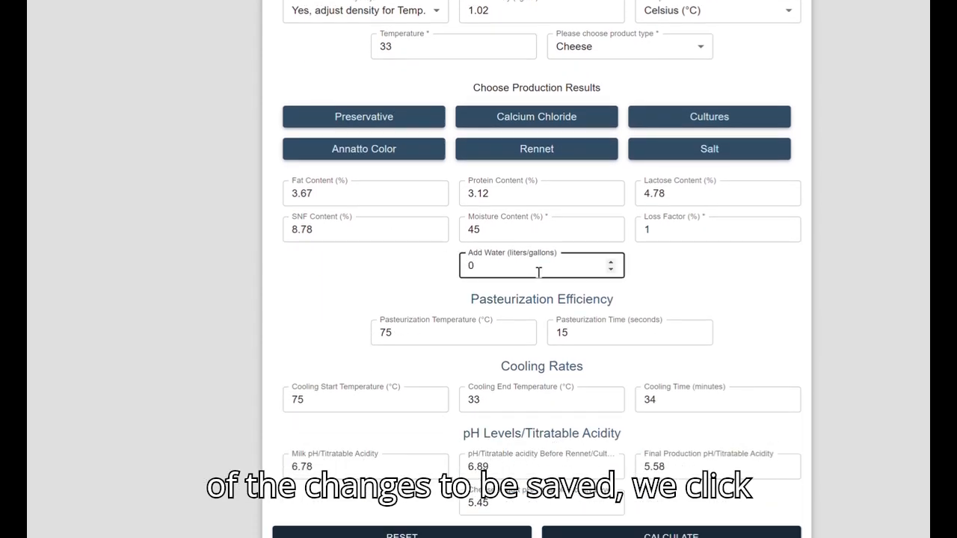
Recalculate the Cheddar Cheese batch with the changed water amount.
click(692, 264)
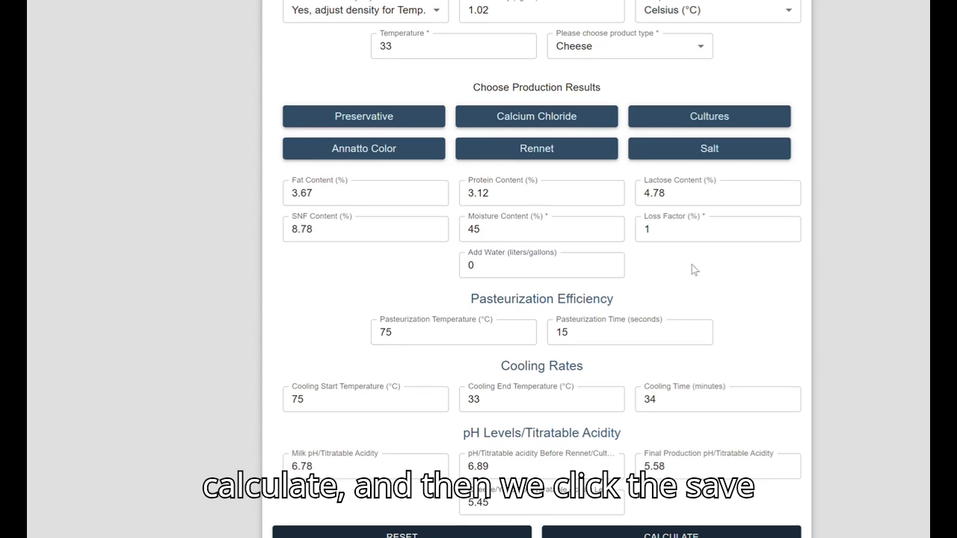
scroll(692, 265, down, 1)
scroll(692, 264, down, 2)
click(688, 347)
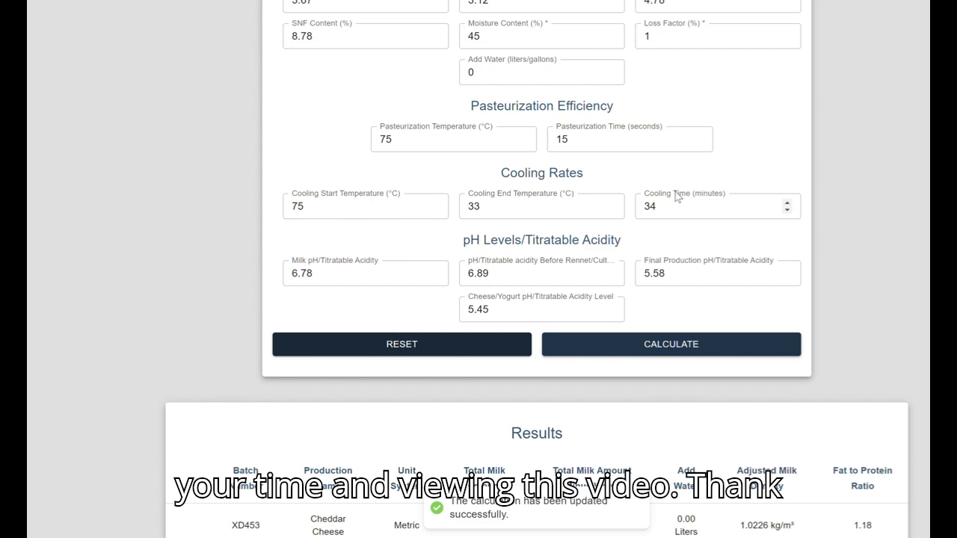
scroll(675, 196, up, 5)
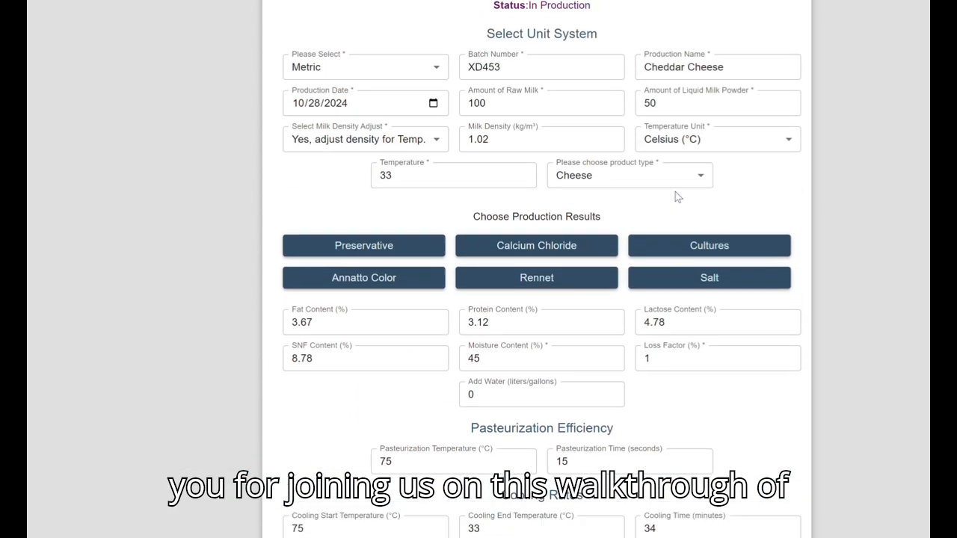
scroll(675, 192, down, 4)
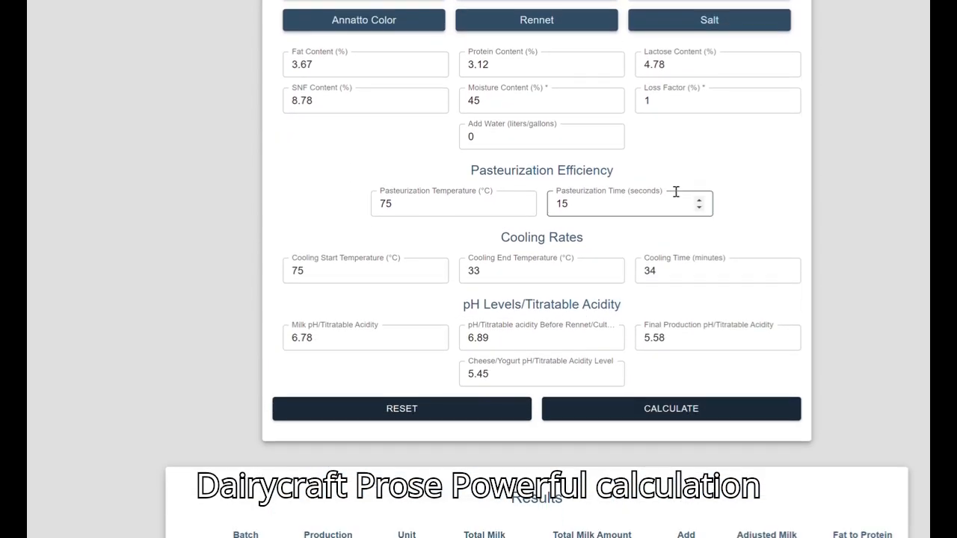
scroll(675, 193, down, 2)
scroll(675, 193, up, 4)
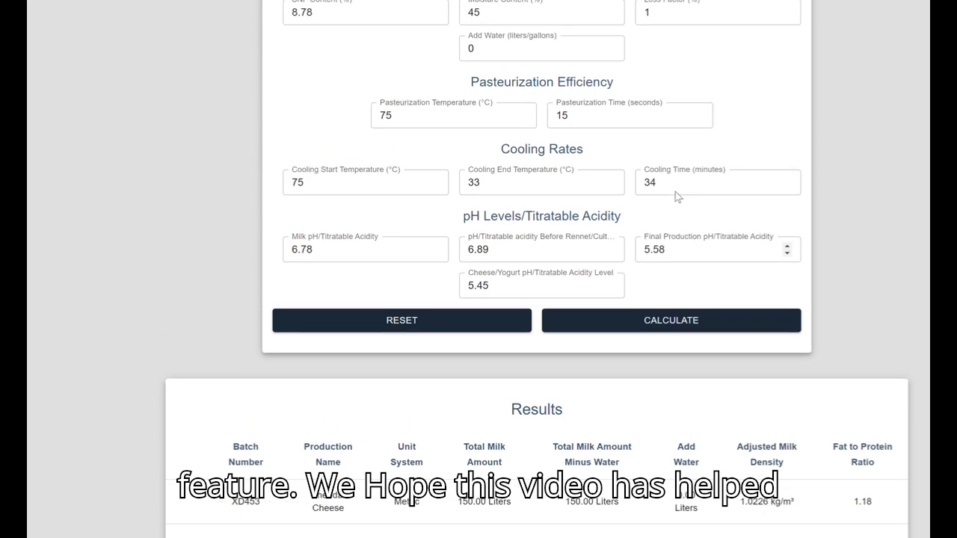
scroll(675, 191, up, 1)
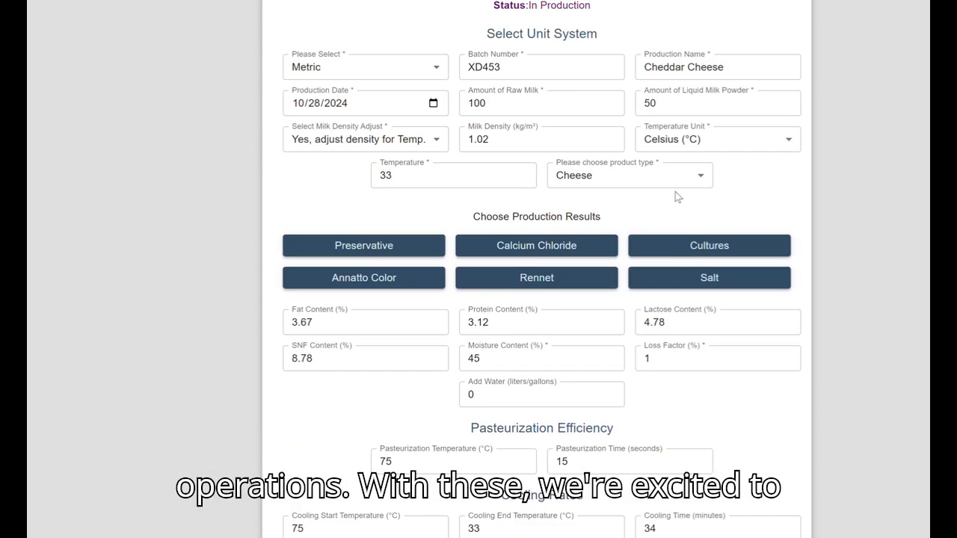
scroll(675, 191, down, 3)
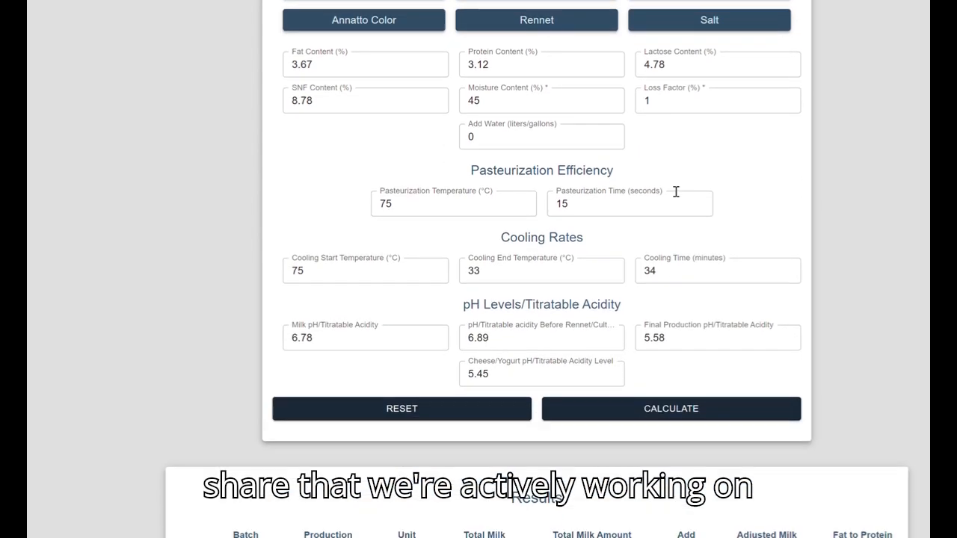
scroll(675, 192, down, 2)
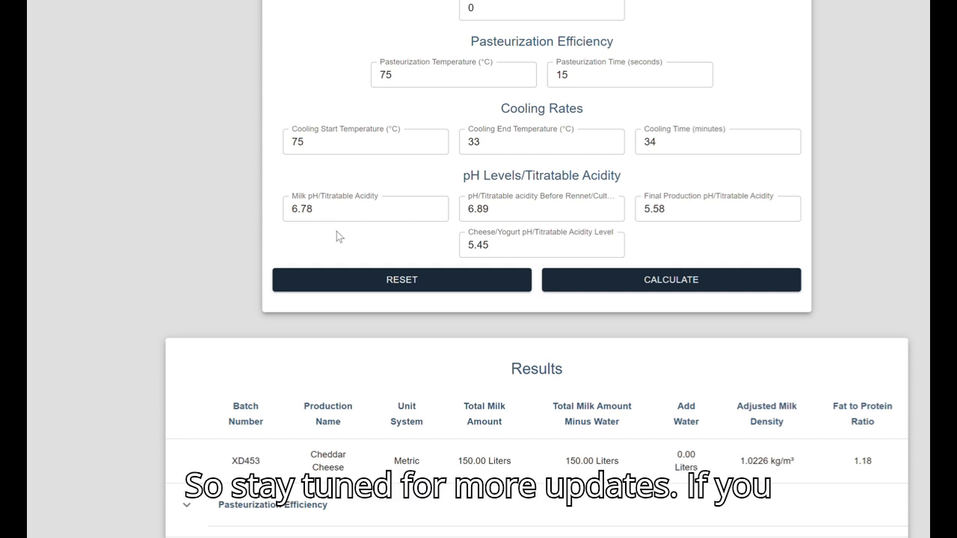
Examine the Pasteurization Efficiency, Cooling Rates, Notes and Cheese Yield sections of the batch results.
scroll(337, 232, down, 3)
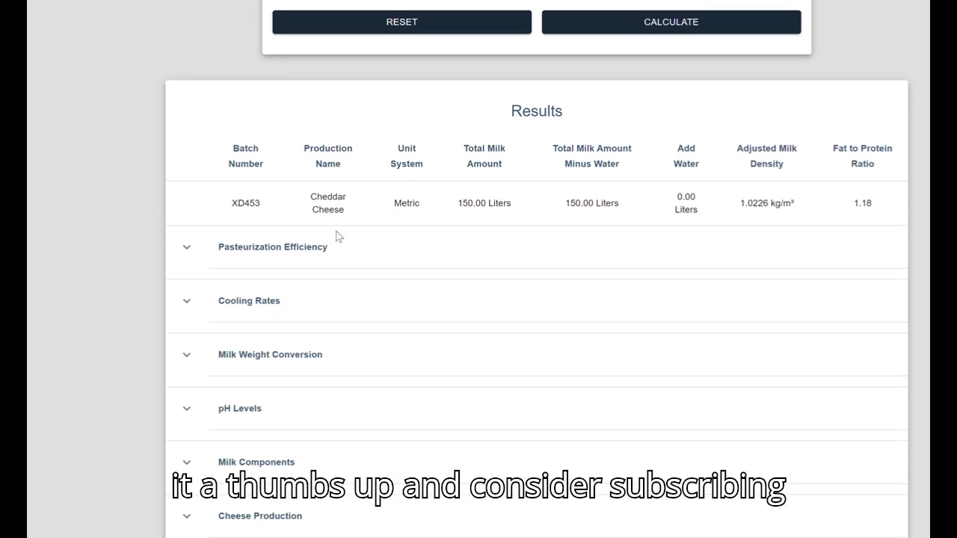
click(187, 251)
click(187, 251)
scroll(188, 246, down, 1)
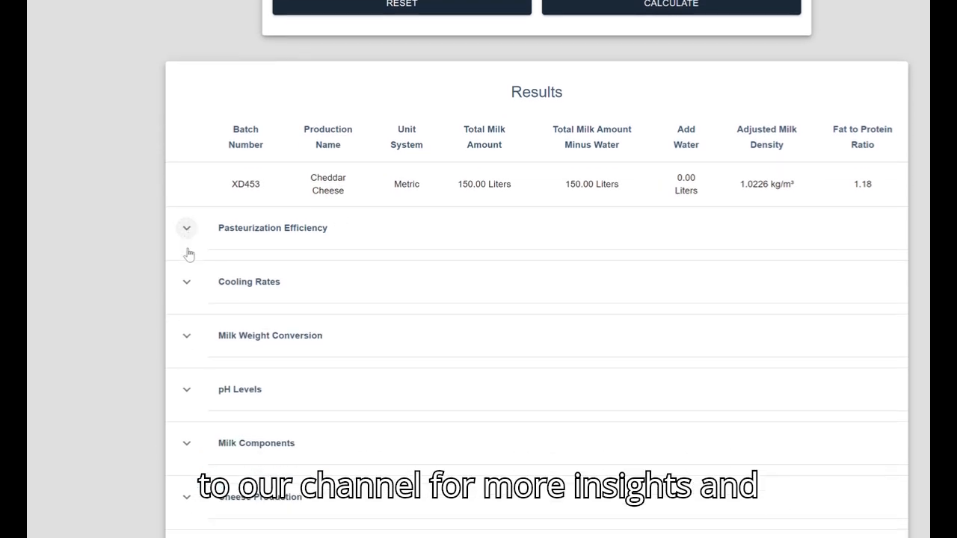
click(188, 236)
click(187, 238)
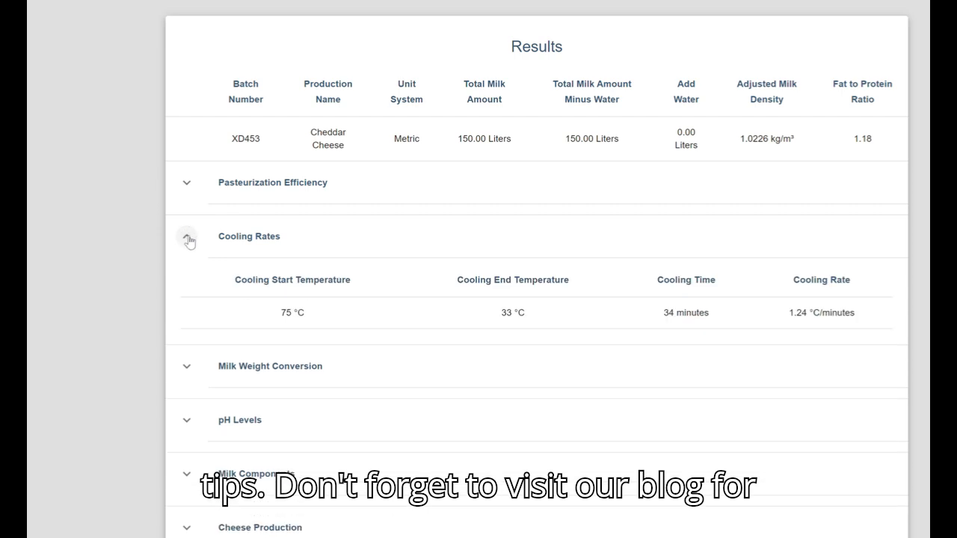
scroll(189, 240, down, 4)
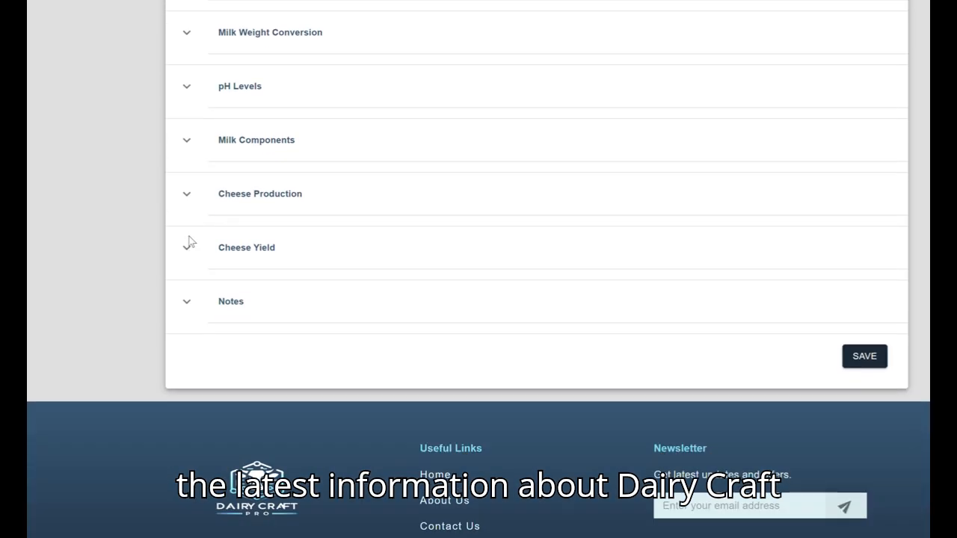
click(187, 311)
click(187, 310)
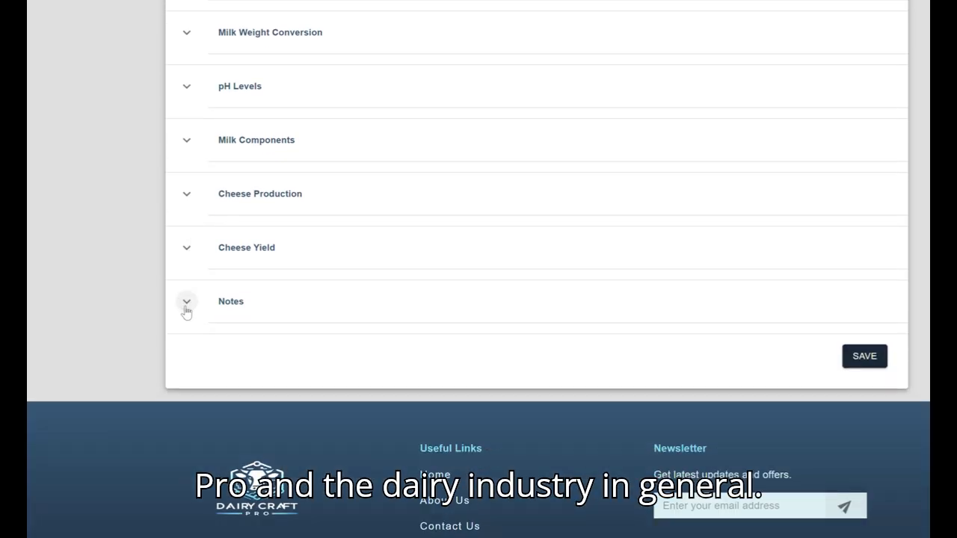
click(188, 250)
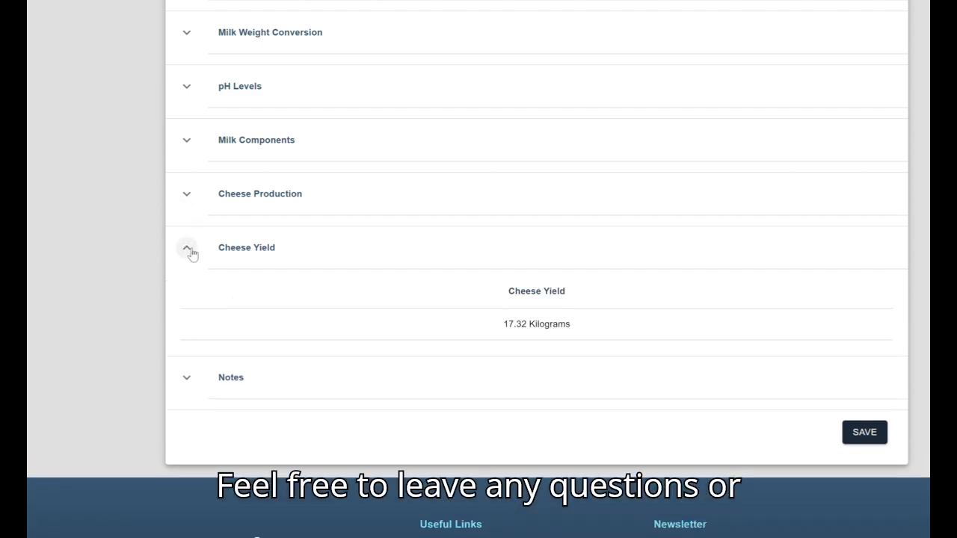